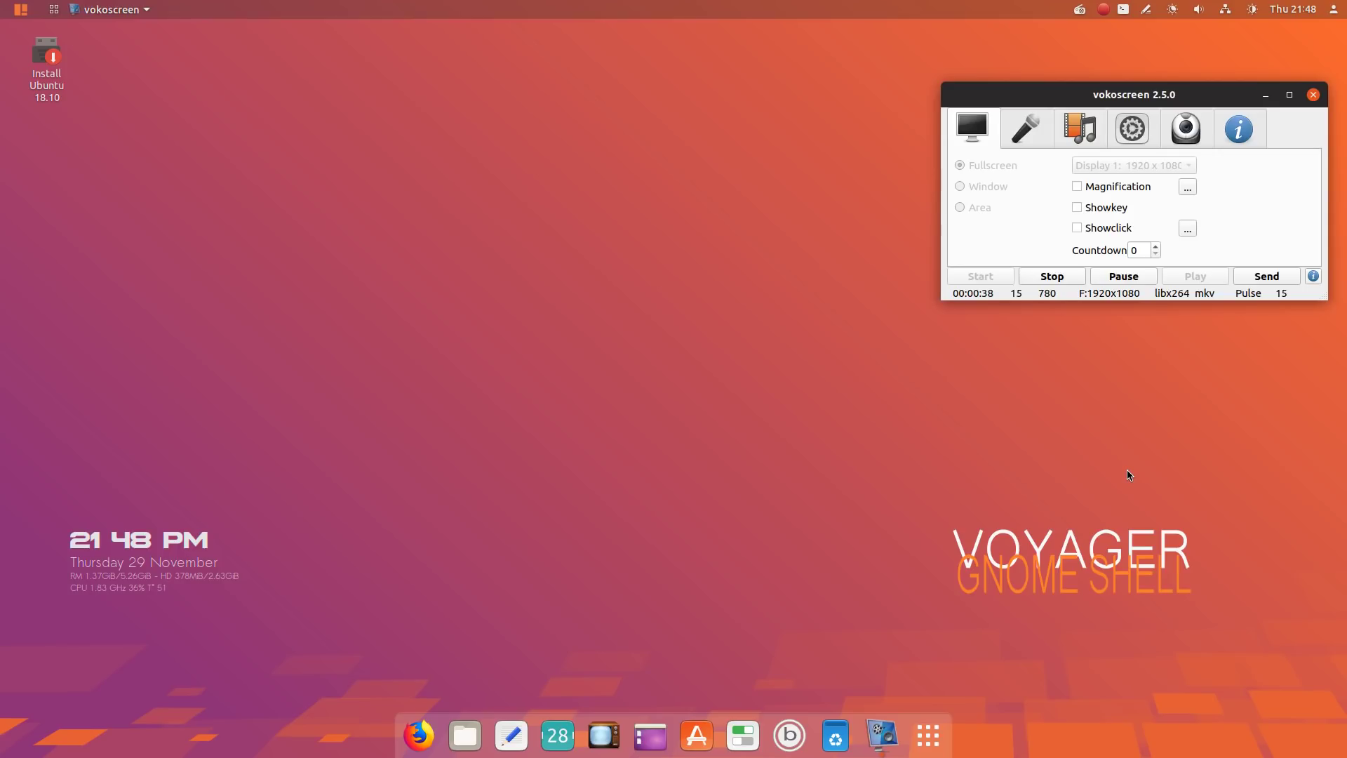
- Close the desktop context menu and nudge the vokoscreen window slightly to the left
{"action": "right_click", "coordinate": [190, 110]}
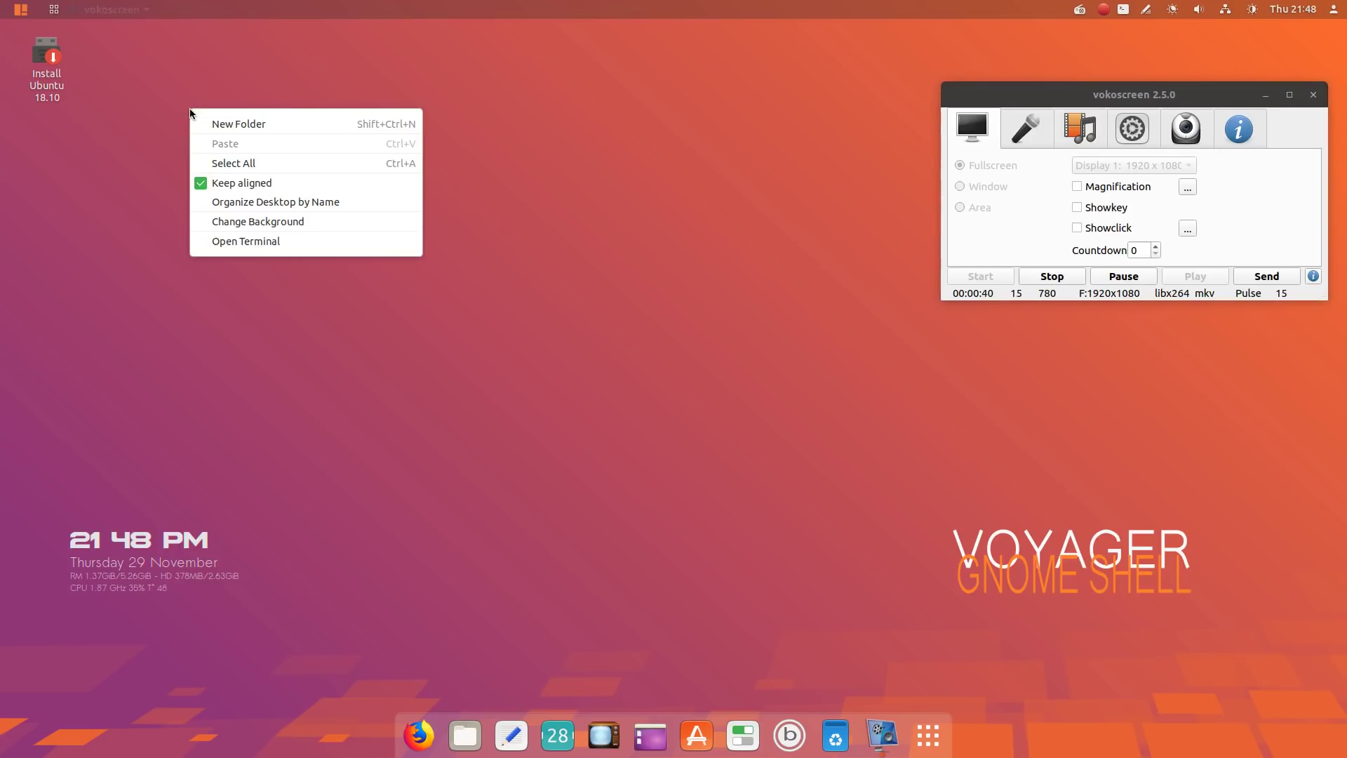
{"action": "left_click", "coordinate": [657, 173]}
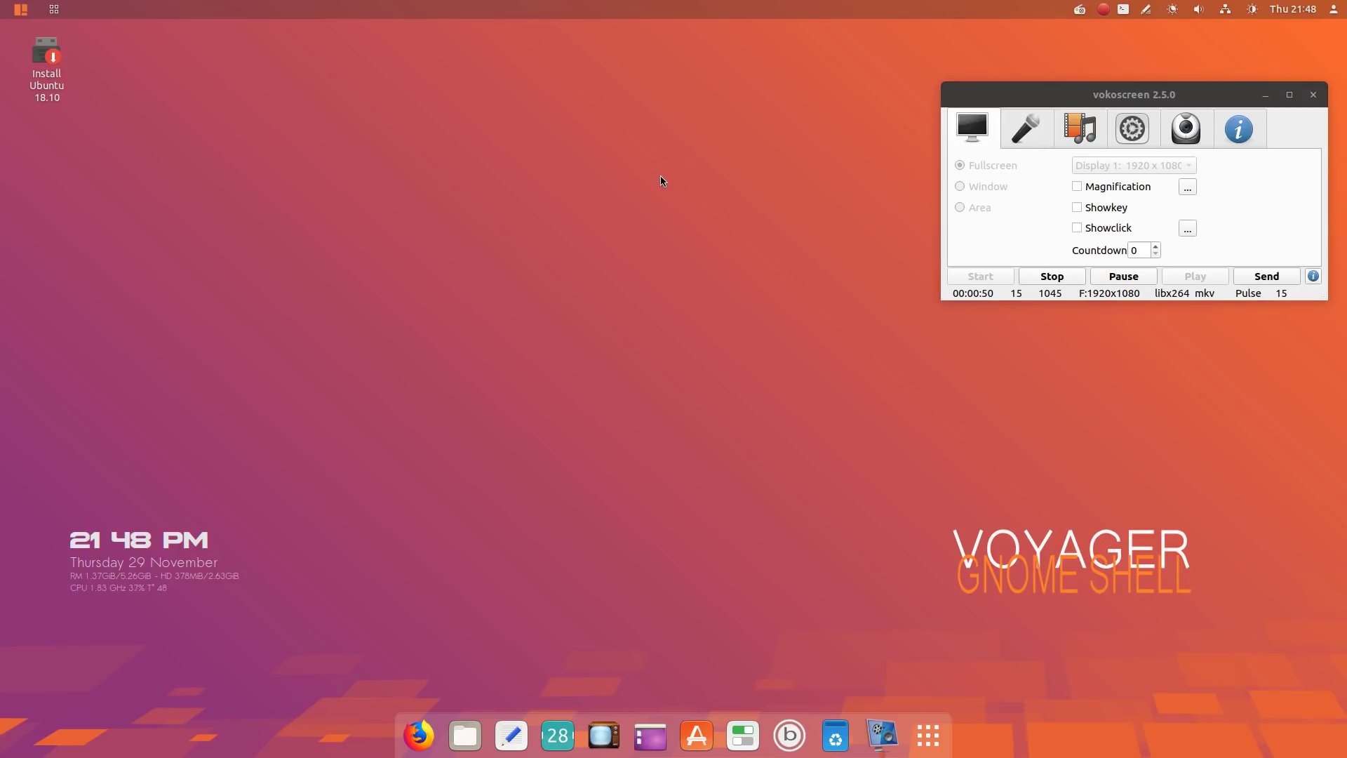
{"action": "left_click", "coordinate": [1145, 95]}
{"action": "mouse_move", "coordinate": [1145, 95]}
{"action": "left_mouse_down"}
{"action": "mouse_move", "coordinate": [1109, 94]}
{"action": "mouse_move", "coordinate": [1133, 94]}
{"action": "left_mouse_up"}
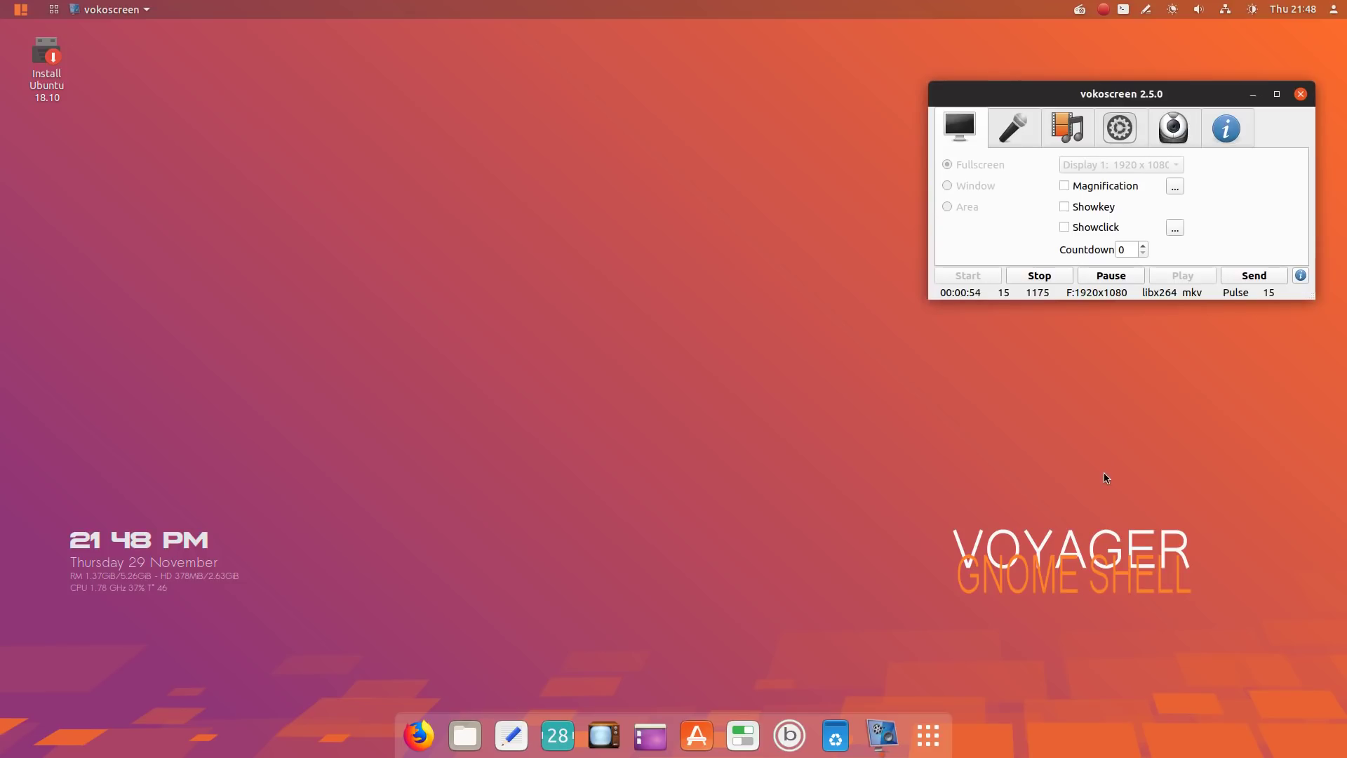
{"action": "mouse_move", "coordinate": [1149, 95]}
{"action": "left_mouse_down"}
{"action": "mouse_move", "coordinate": [1175, 91]}
{"action": "mouse_move", "coordinate": [1149, 96]}
{"action": "left_mouse_up"}
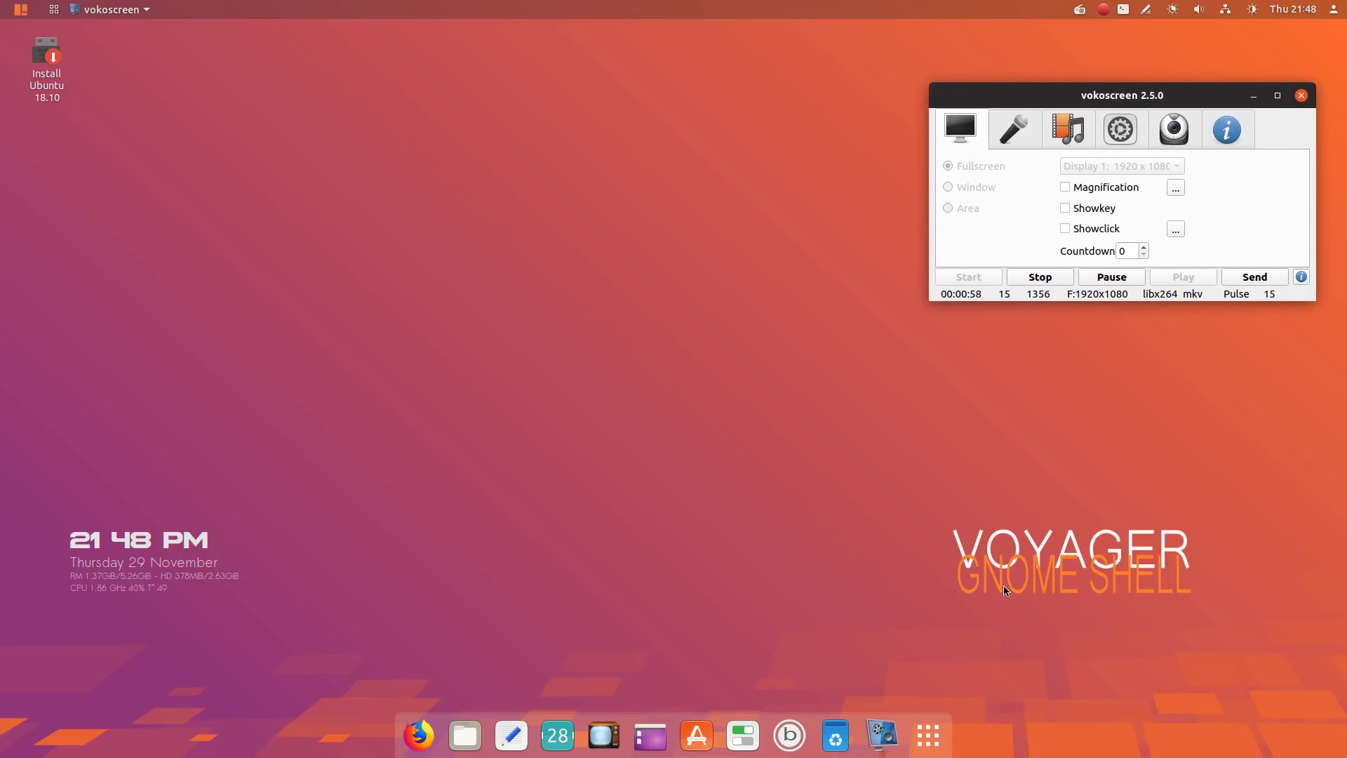
- Preview the calendar, network and volume menus, checking the speaker and microphone levels
{"action": "left_click", "coordinate": [1309, 9]}
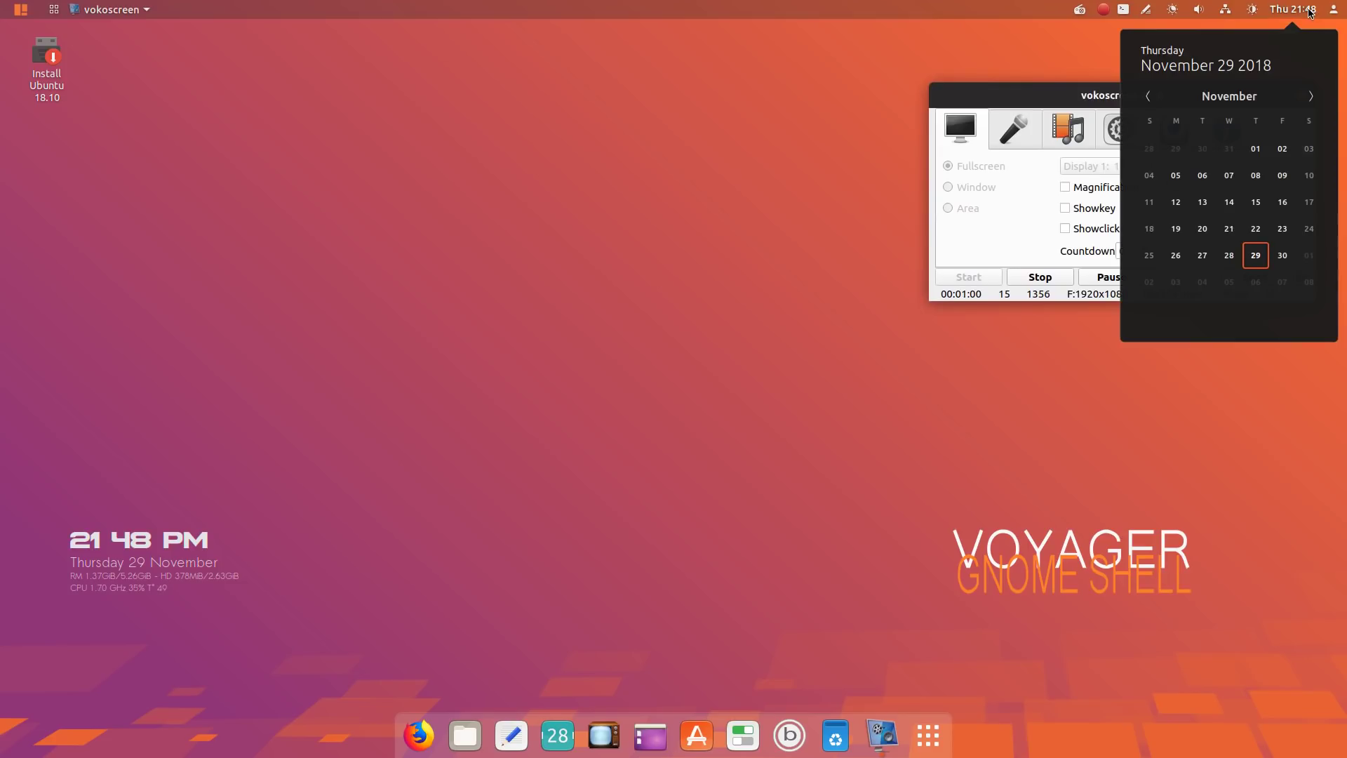
{"action": "left_click", "coordinate": [1309, 9]}
{"action": "left_click", "coordinate": [1309, 9]}
{"action": "left_click", "coordinate": [1309, 9]}
{"action": "left_click", "coordinate": [1229, 13]}
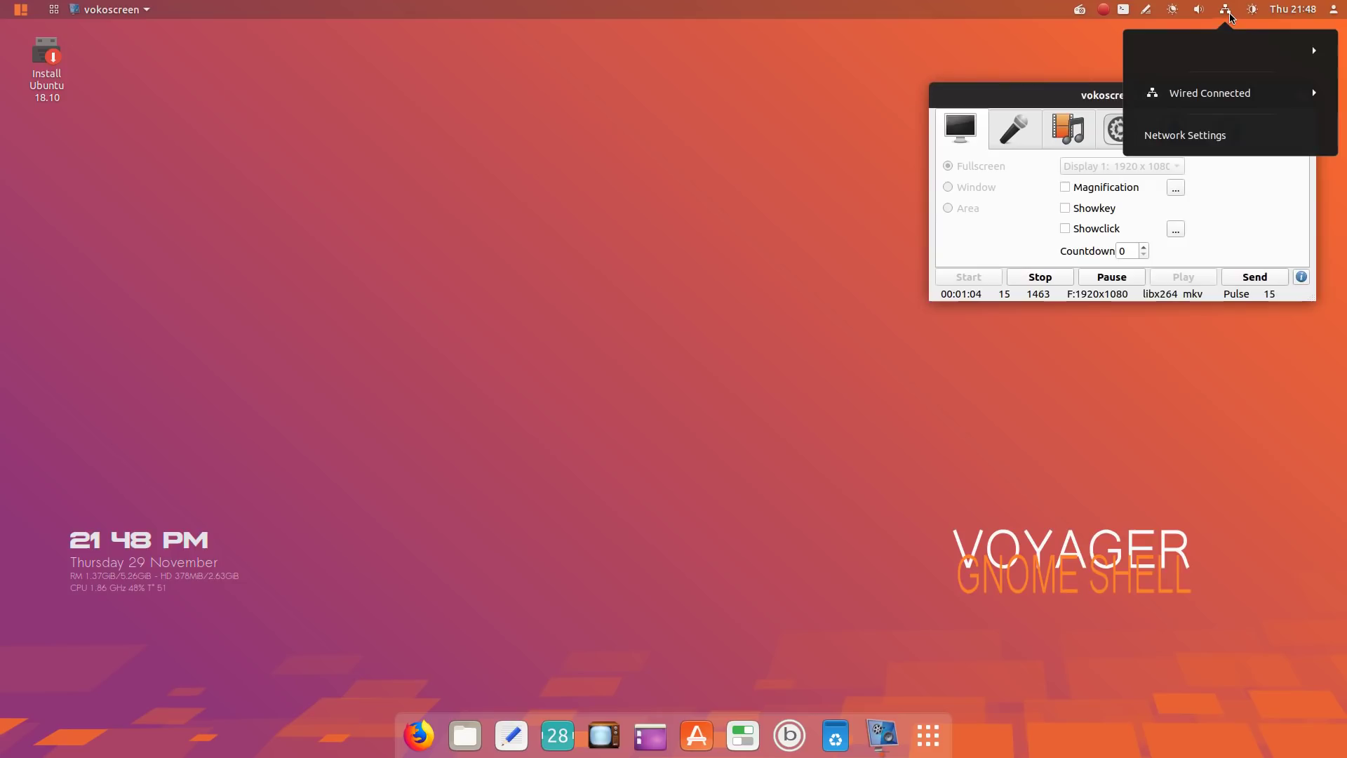
{"action": "left_click", "coordinate": [1229, 13]}
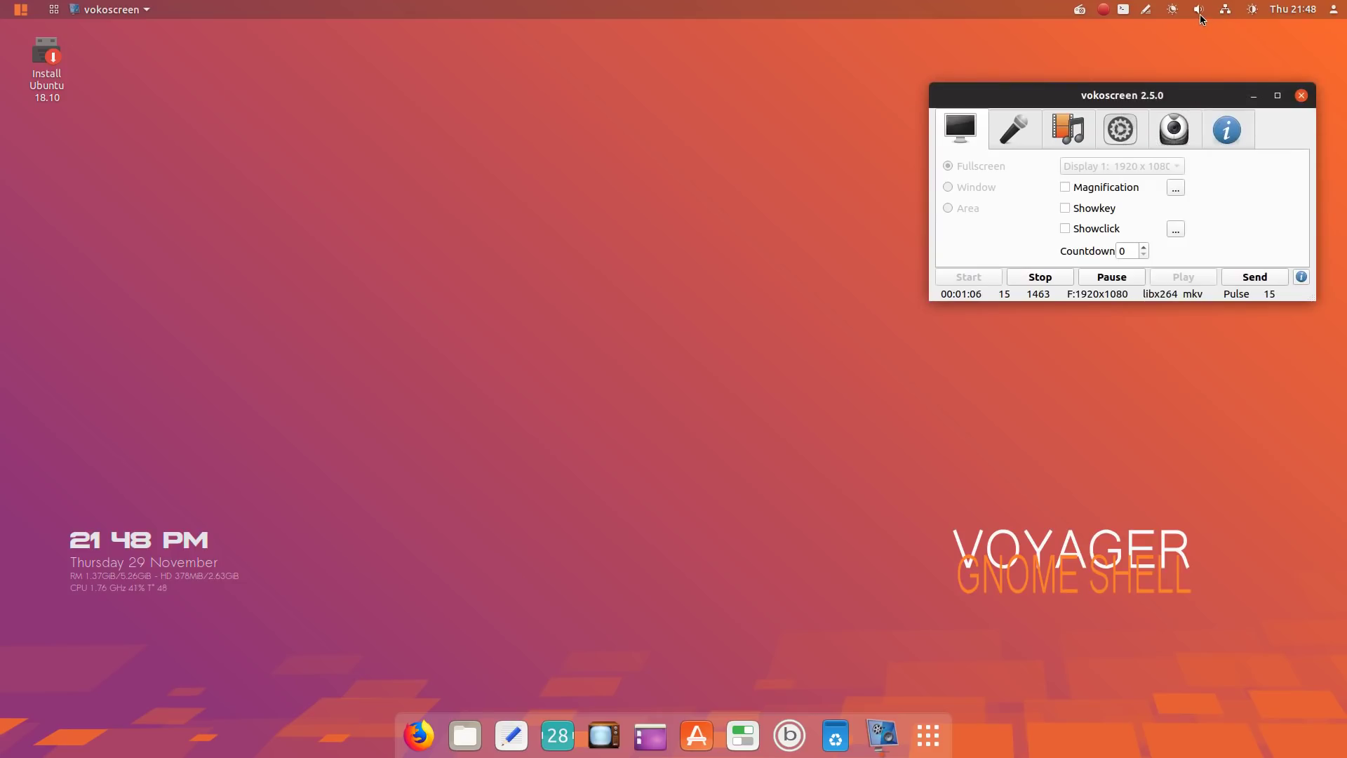
{"action": "left_click", "coordinate": [1200, 14]}
{"action": "left_click", "coordinate": [1200, 14]}
{"action": "left_click", "coordinate": [1195, 11]}
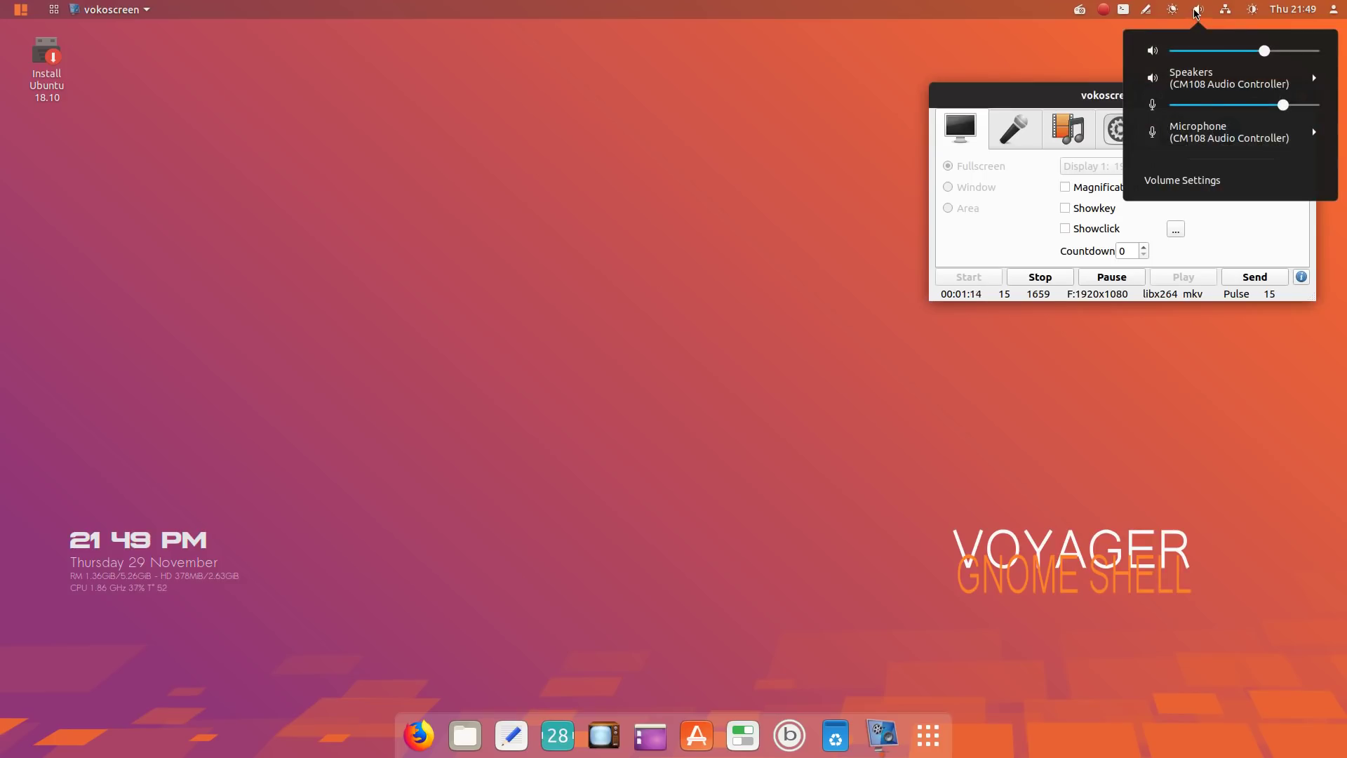
{"action": "left_click", "coordinate": [1080, 44]}
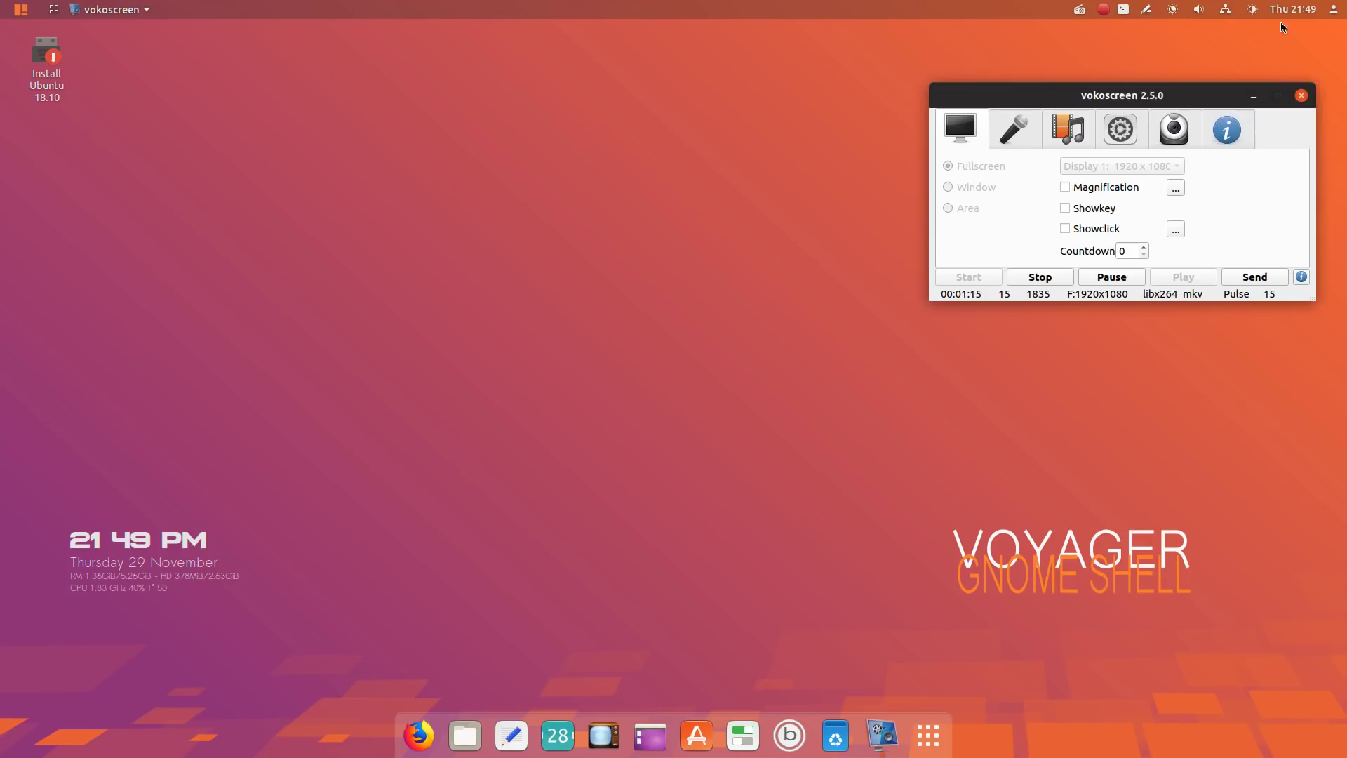
- View the system power menu, then recheck the calendar, network and volume menus
{"action": "left_click", "coordinate": [1335, 10]}
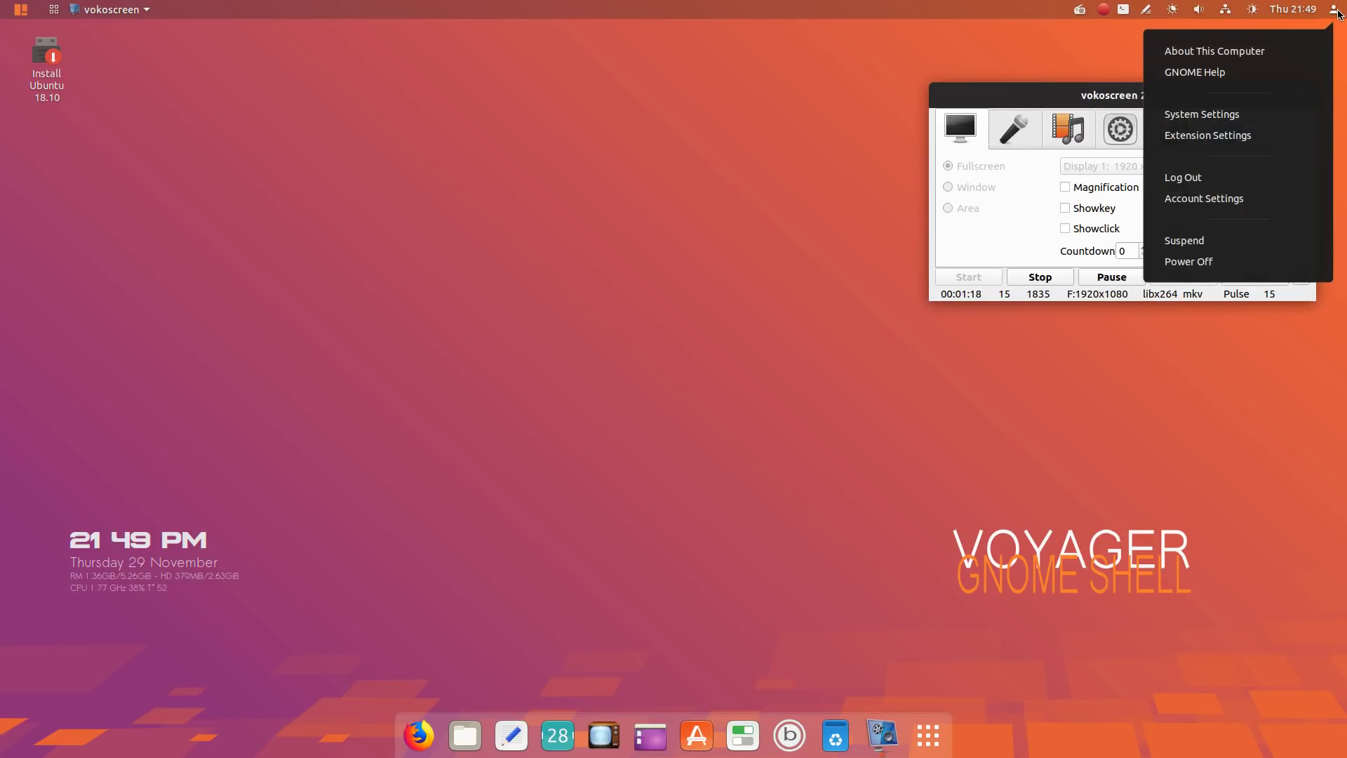
{"action": "left_click", "coordinate": [1335, 10]}
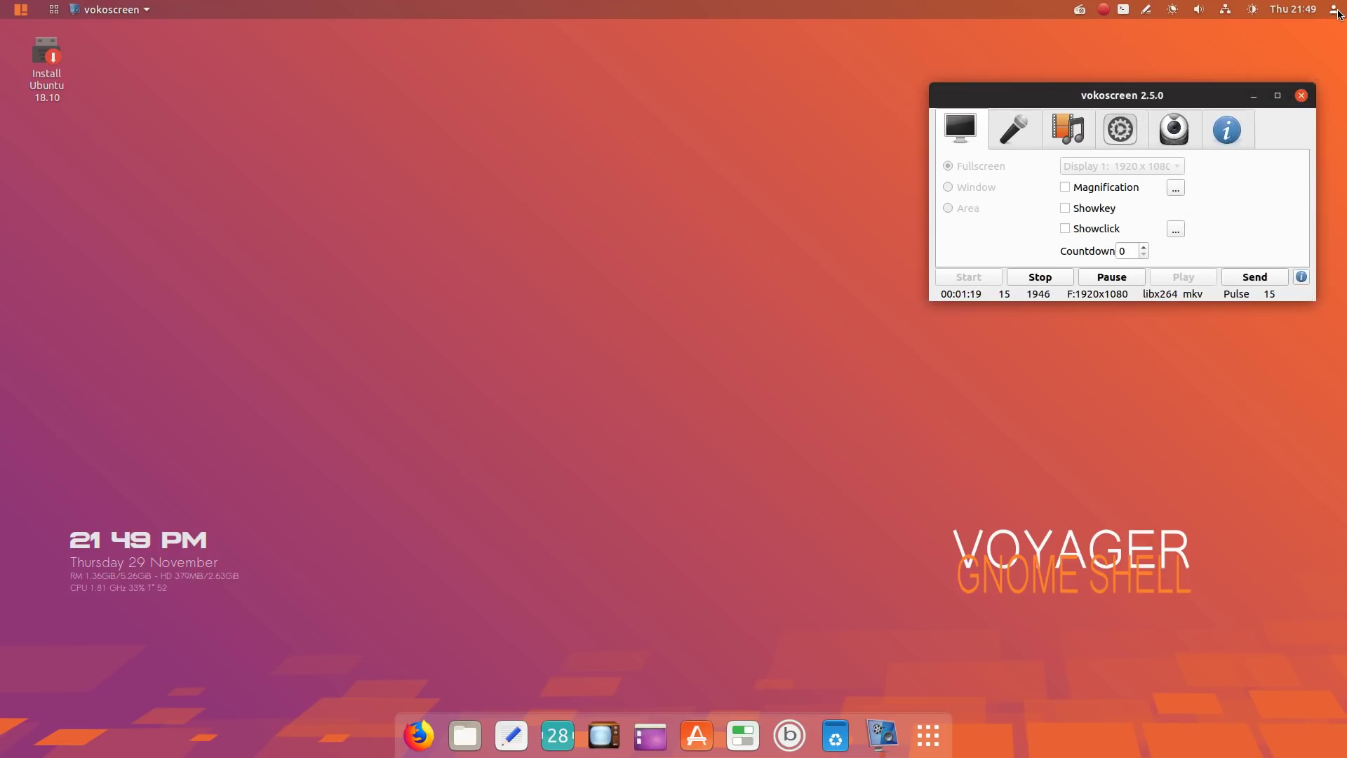
{"action": "left_click", "coordinate": [1301, 13]}
{"action": "left_click", "coordinate": [1301, 12]}
{"action": "left_click", "coordinate": [1227, 11]}
{"action": "left_click", "coordinate": [1229, 13]}
{"action": "left_click", "coordinate": [1198, 10]}
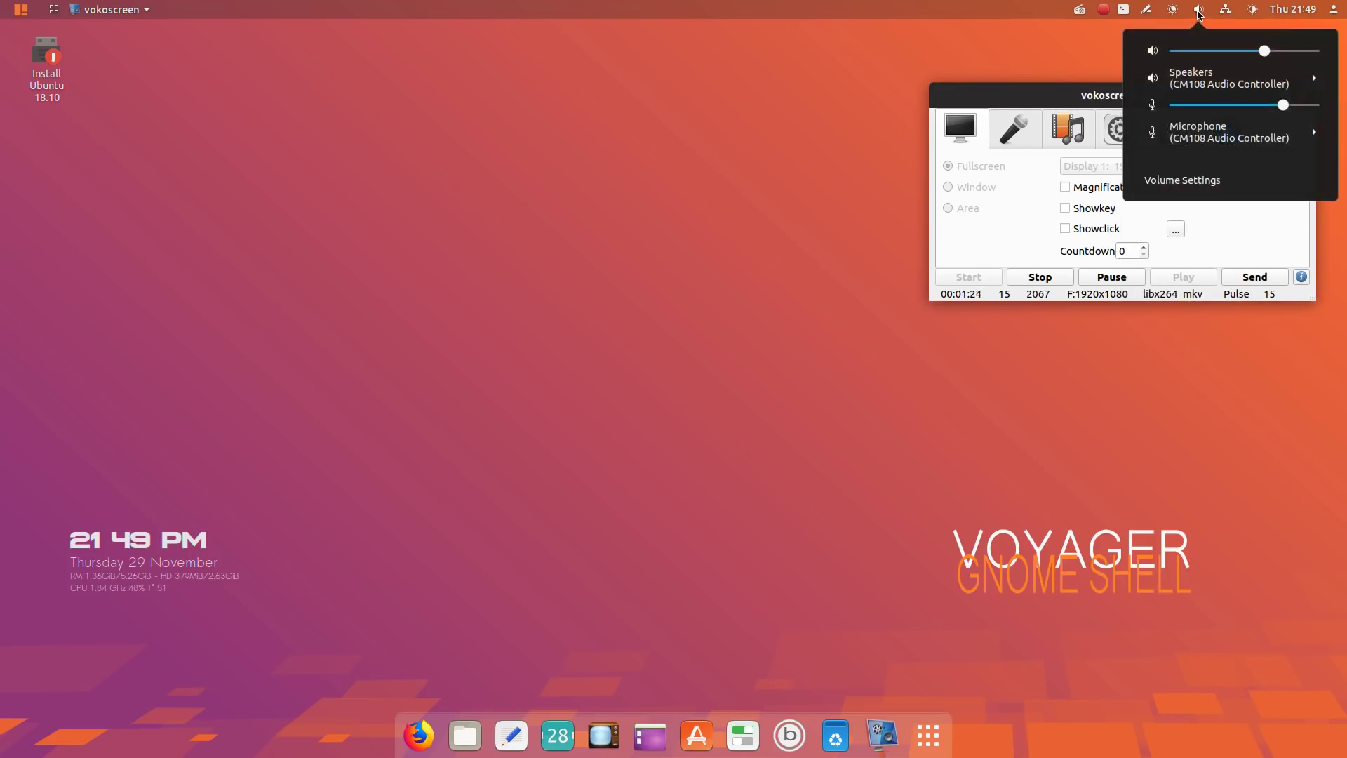
{"action": "left_click", "coordinate": [1198, 9]}
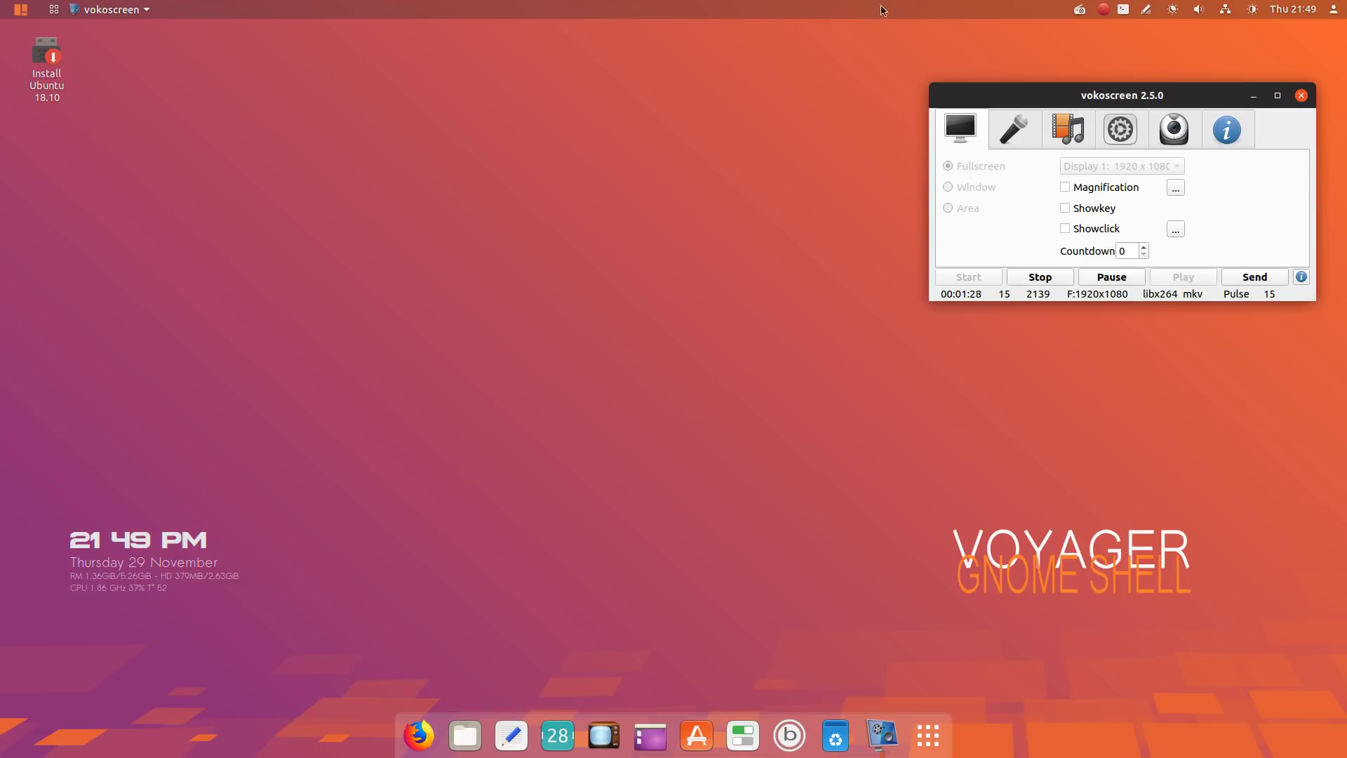
- Open and close the vokoscreen app menu, then return focus to the empty desktop
{"action": "left_click", "coordinate": [122, 11]}
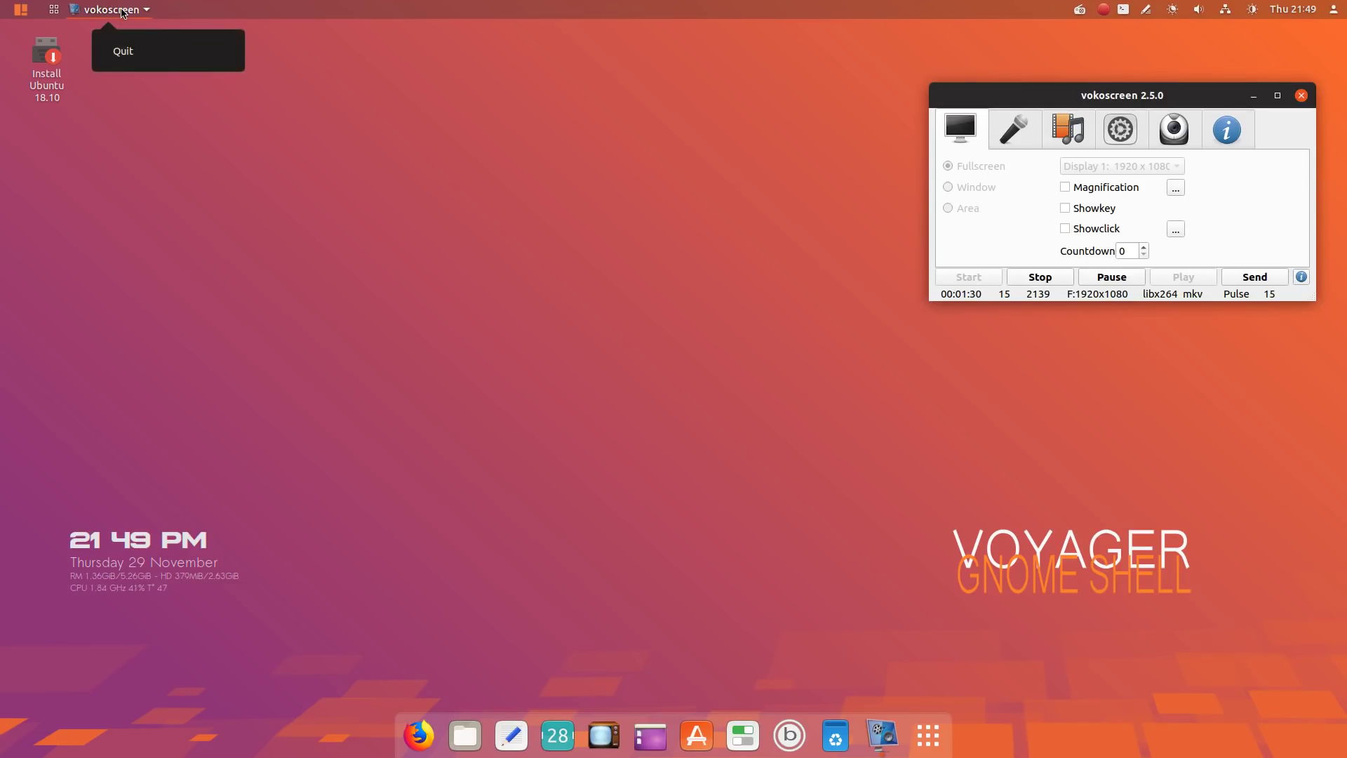
{"action": "left_click", "coordinate": [122, 10]}
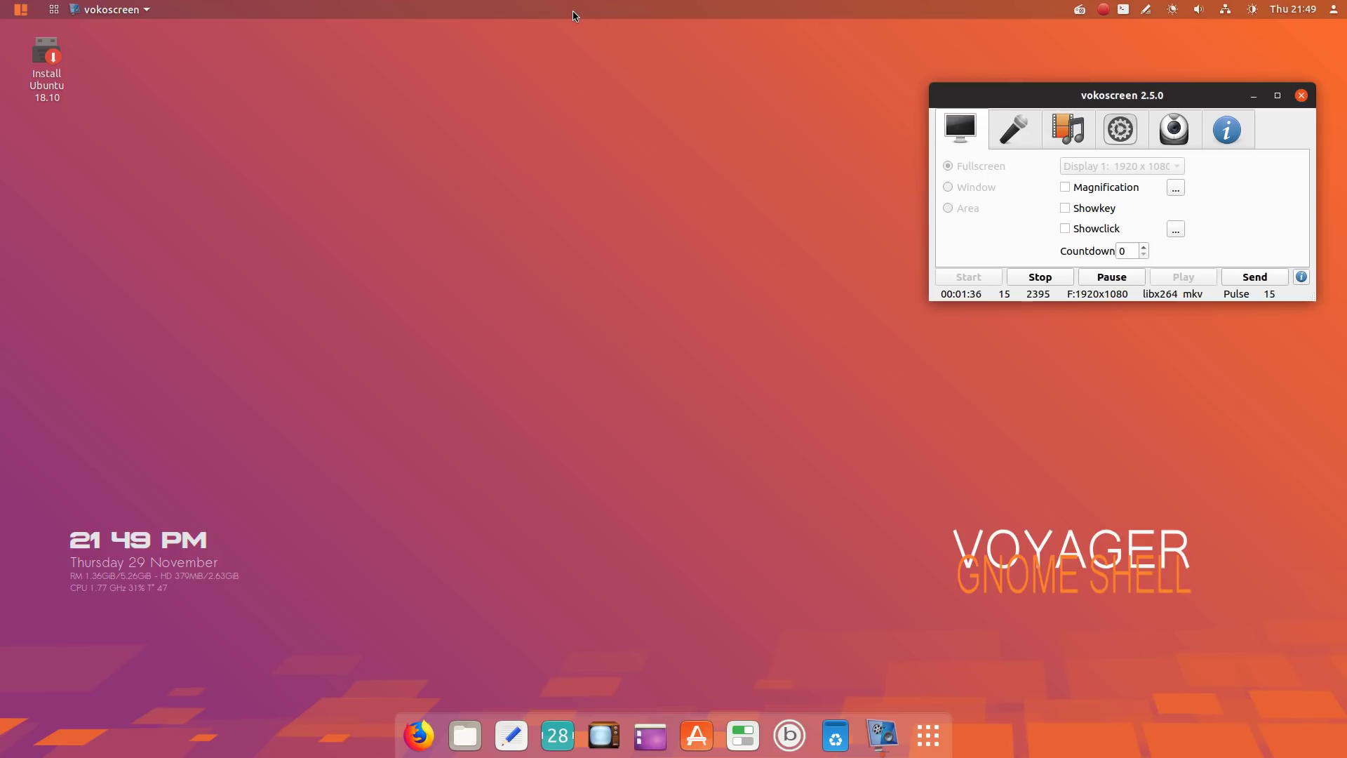
{"action": "left_click", "coordinate": [588, 273]}
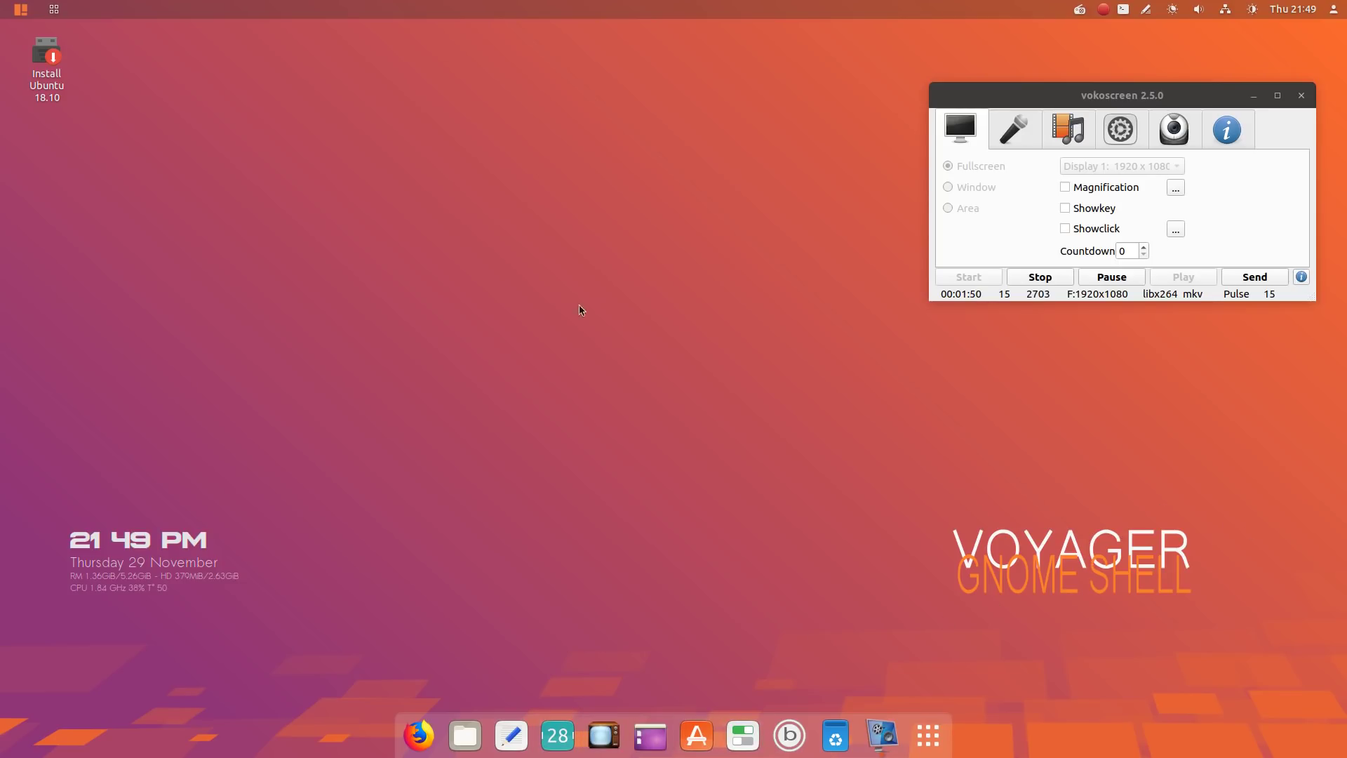
- Open Background settings from the desktop context menu and look through them
{"action": "right_click", "coordinate": [500, 201]}
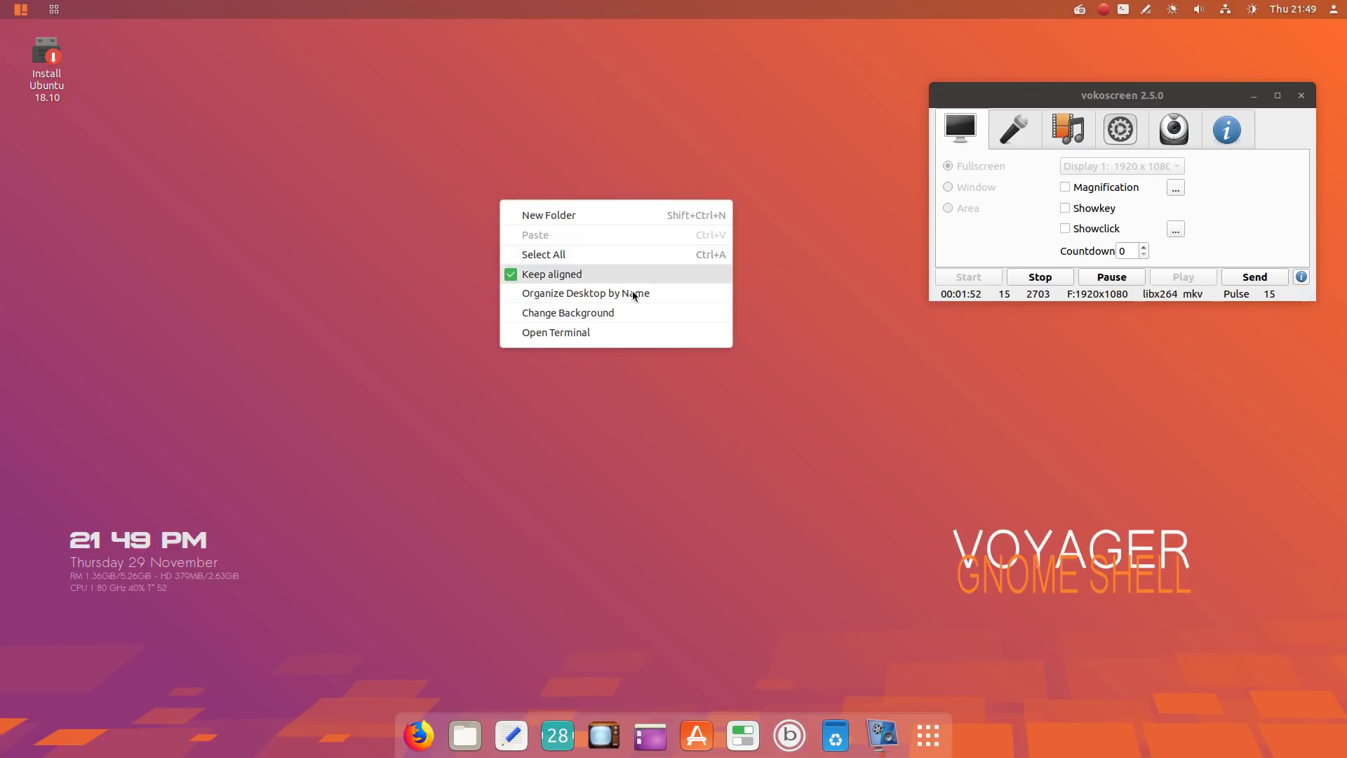
{"action": "left_click", "coordinate": [621, 313]}
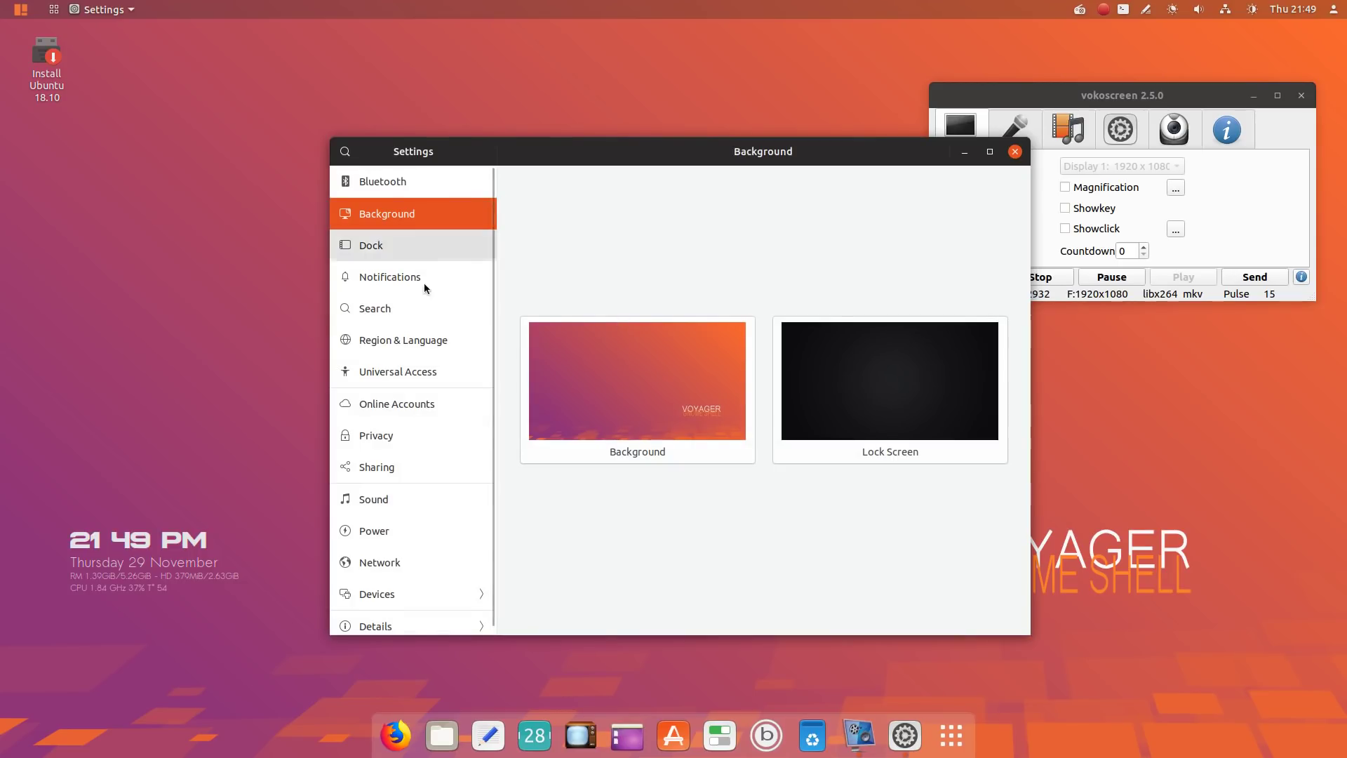
{"action": "scroll", "coordinate": [412, 532], "scroll_direction": "down", "scroll_amount": 1}
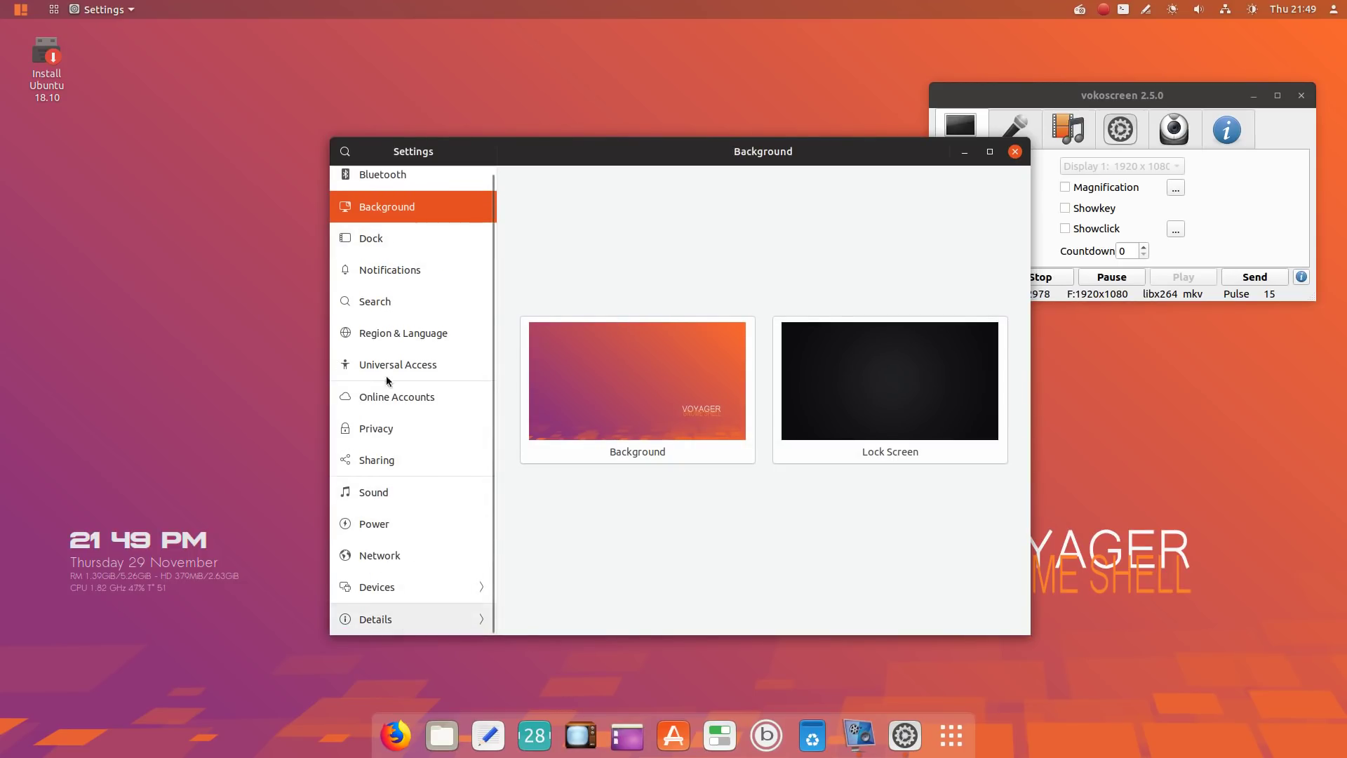
{"action": "scroll", "coordinate": [452, 377], "scroll_direction": "up", "scroll_amount": 1}
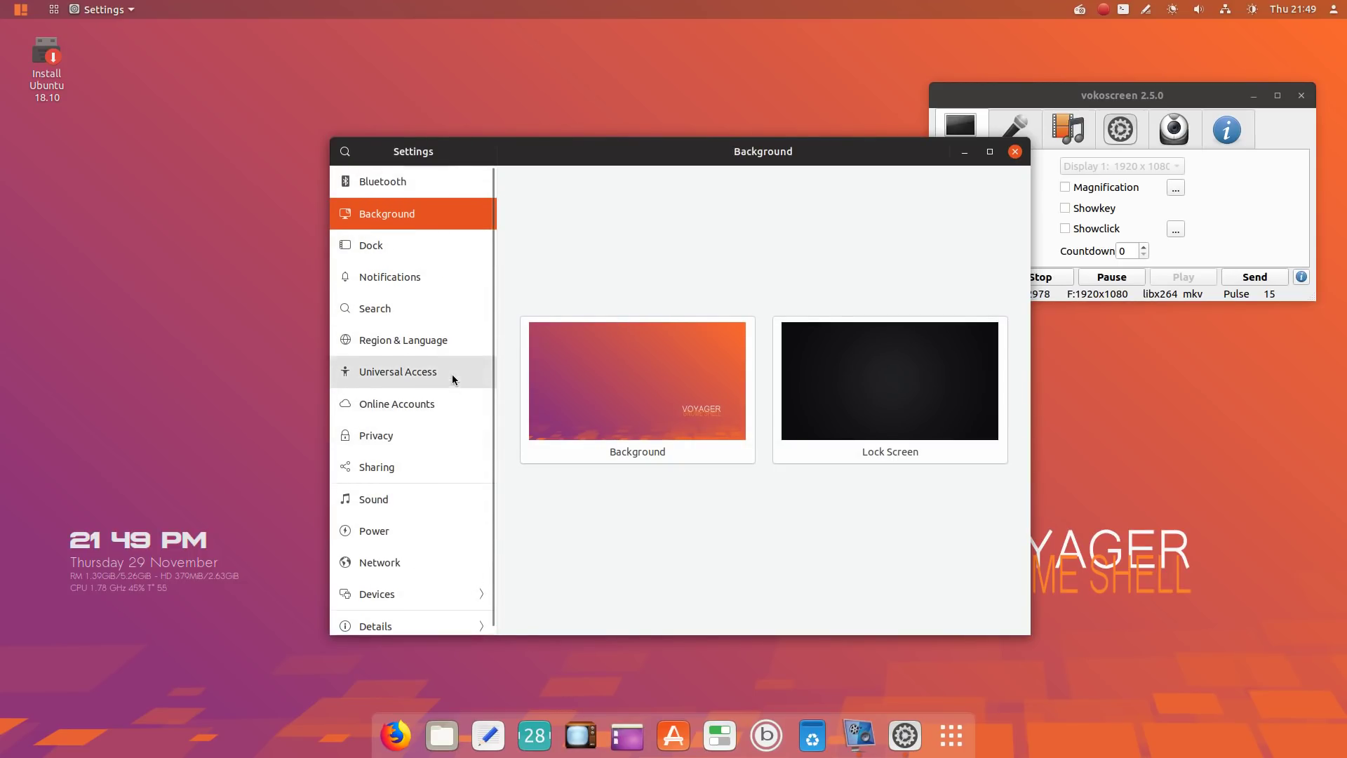
- Browse the wallpaper chooser, cancel it without changes, and close Settings
{"action": "left_click", "coordinate": [690, 390]}
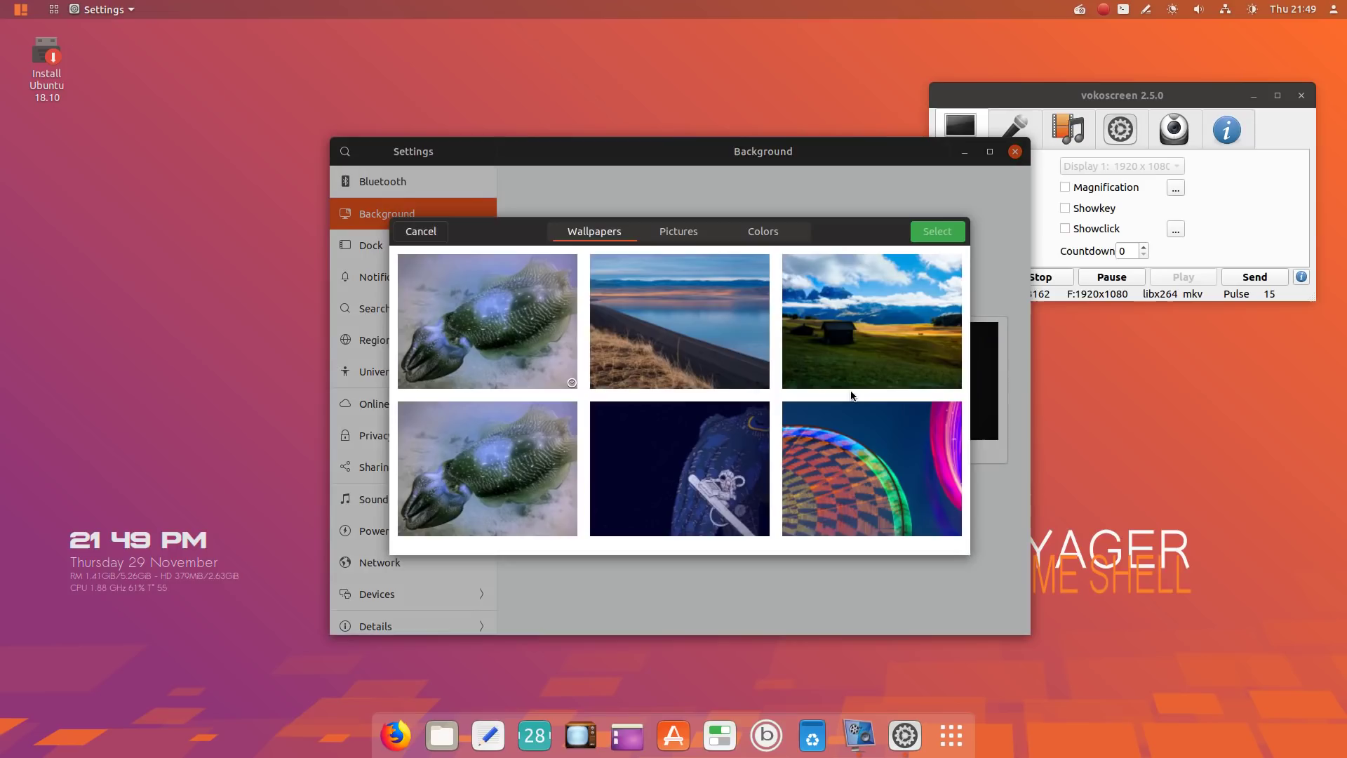
{"action": "scroll", "coordinate": [849, 394], "scroll_direction": "down", "scroll_amount": 1}
{"action": "scroll", "coordinate": [851, 395], "scroll_direction": "down", "scroll_amount": 2}
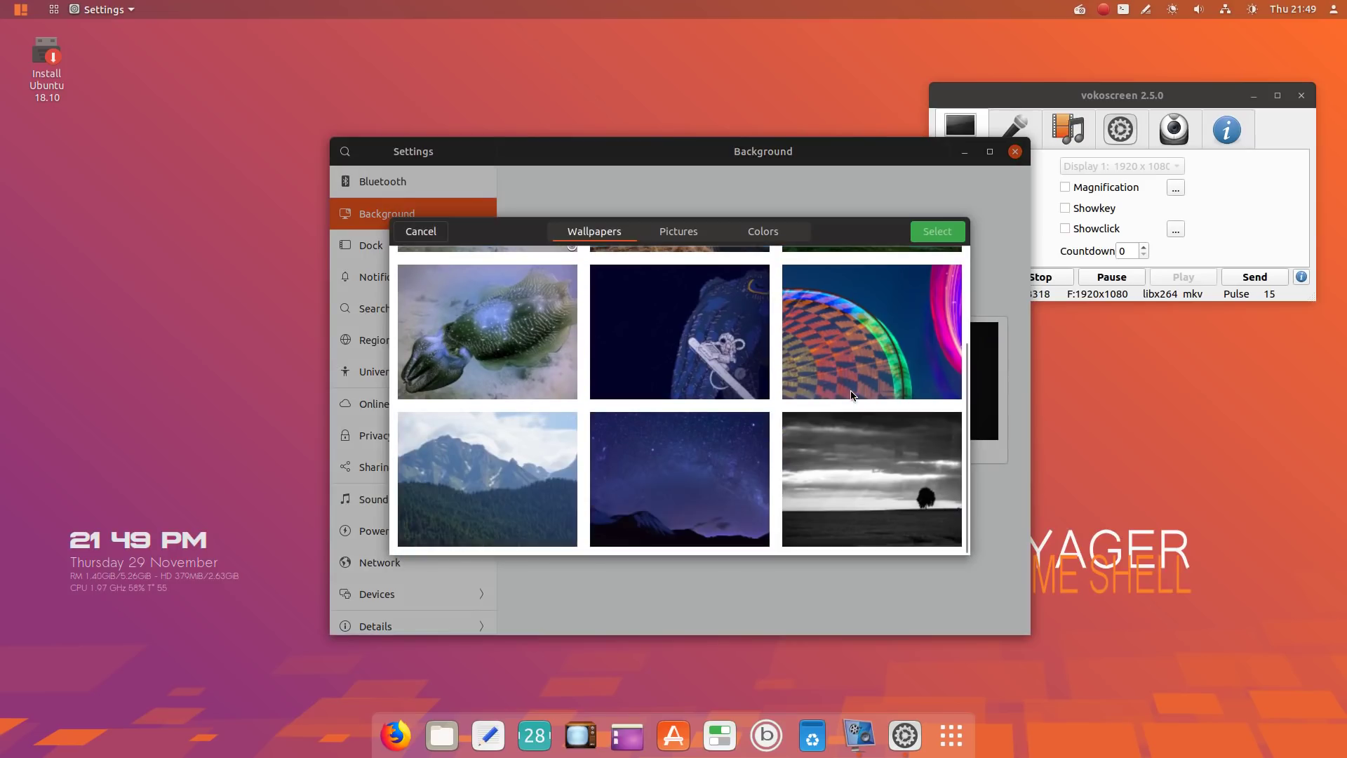
{"action": "scroll", "coordinate": [851, 395], "scroll_direction": "down", "scroll_amount": 3}
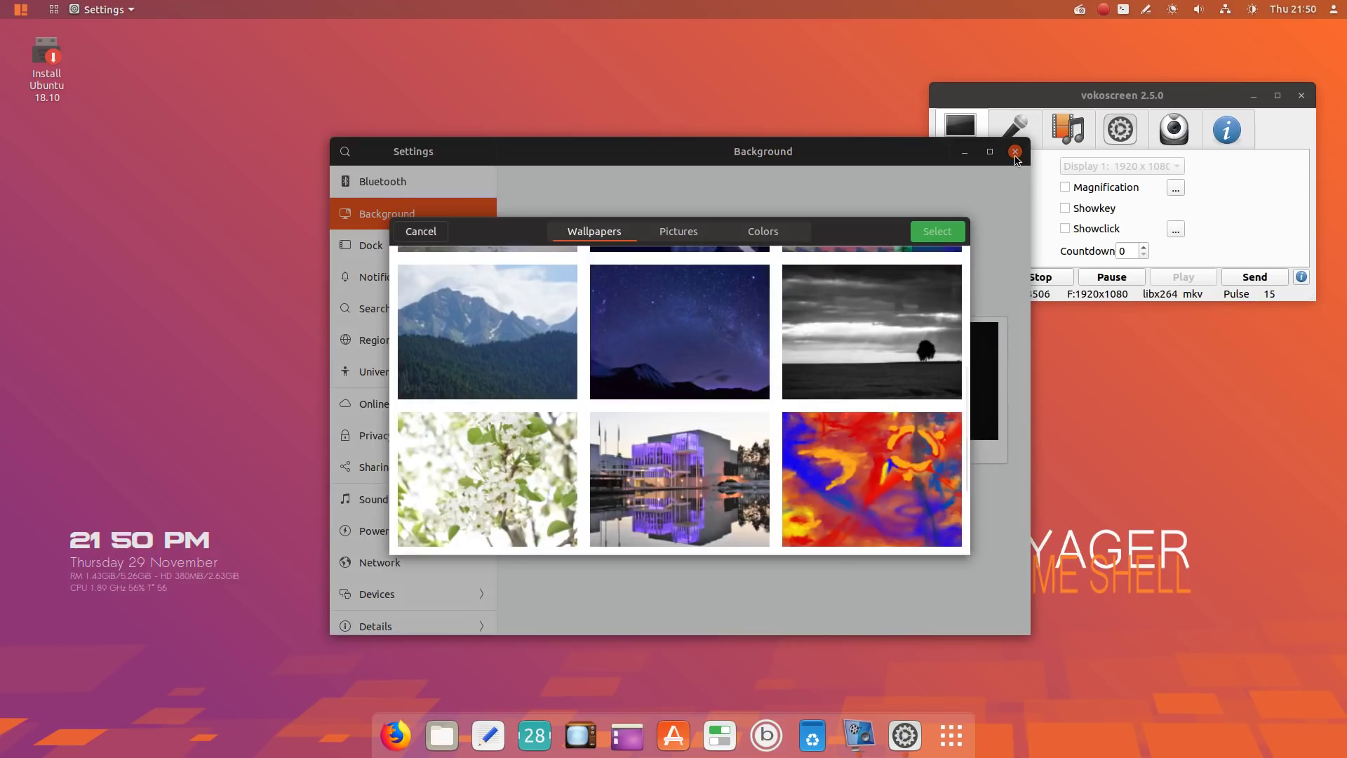
{"action": "left_click", "coordinate": [435, 234]}
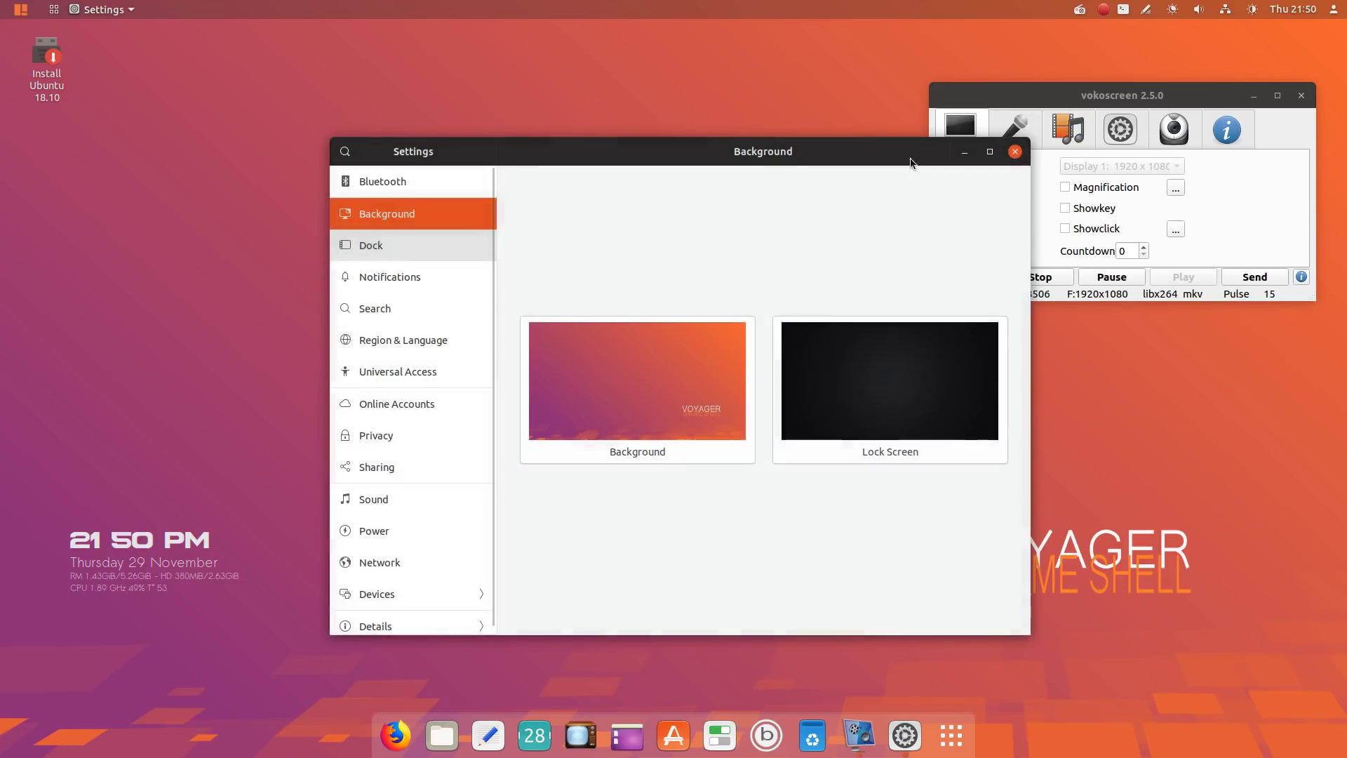
{"action": "left_click", "coordinate": [1013, 153]}
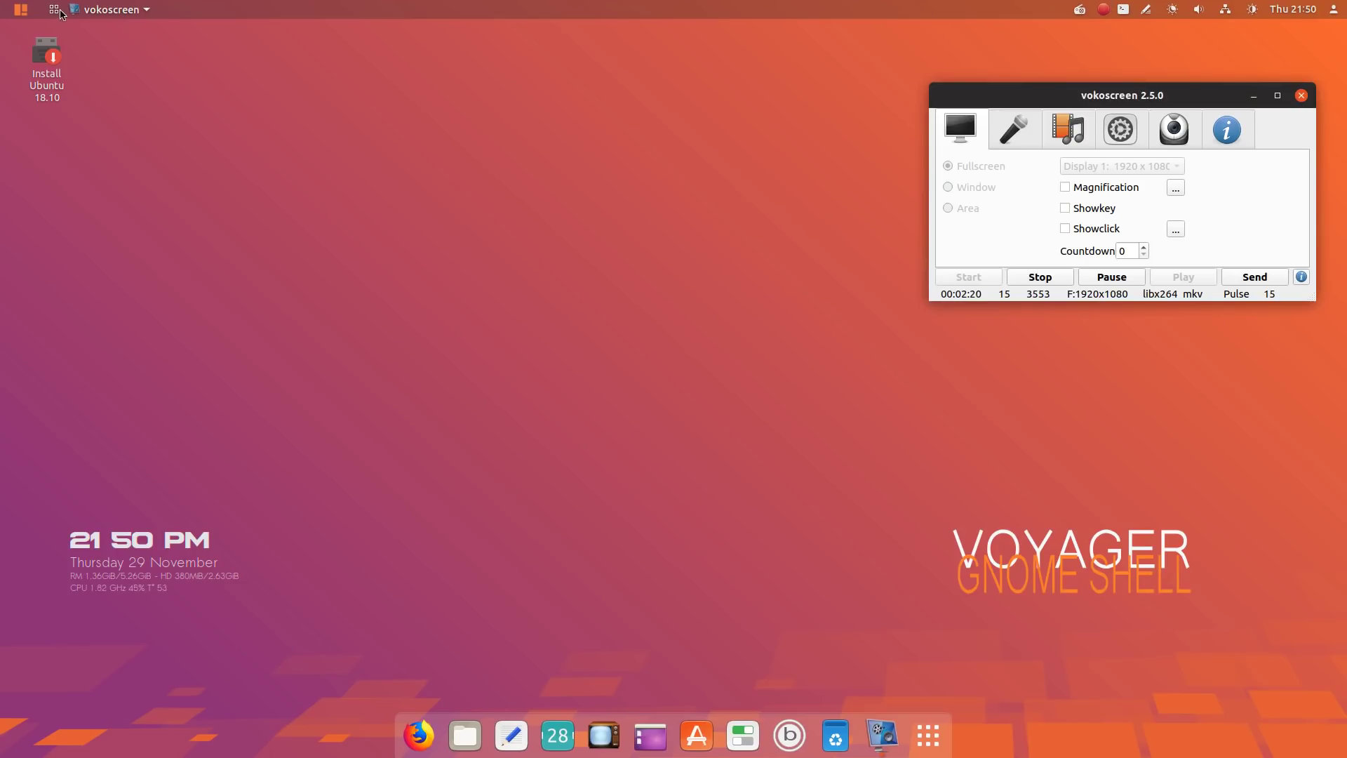
- Try the Activities overview and its search, leave it, then show the applications grid
{"action": "left_click", "coordinate": [22, 13]}
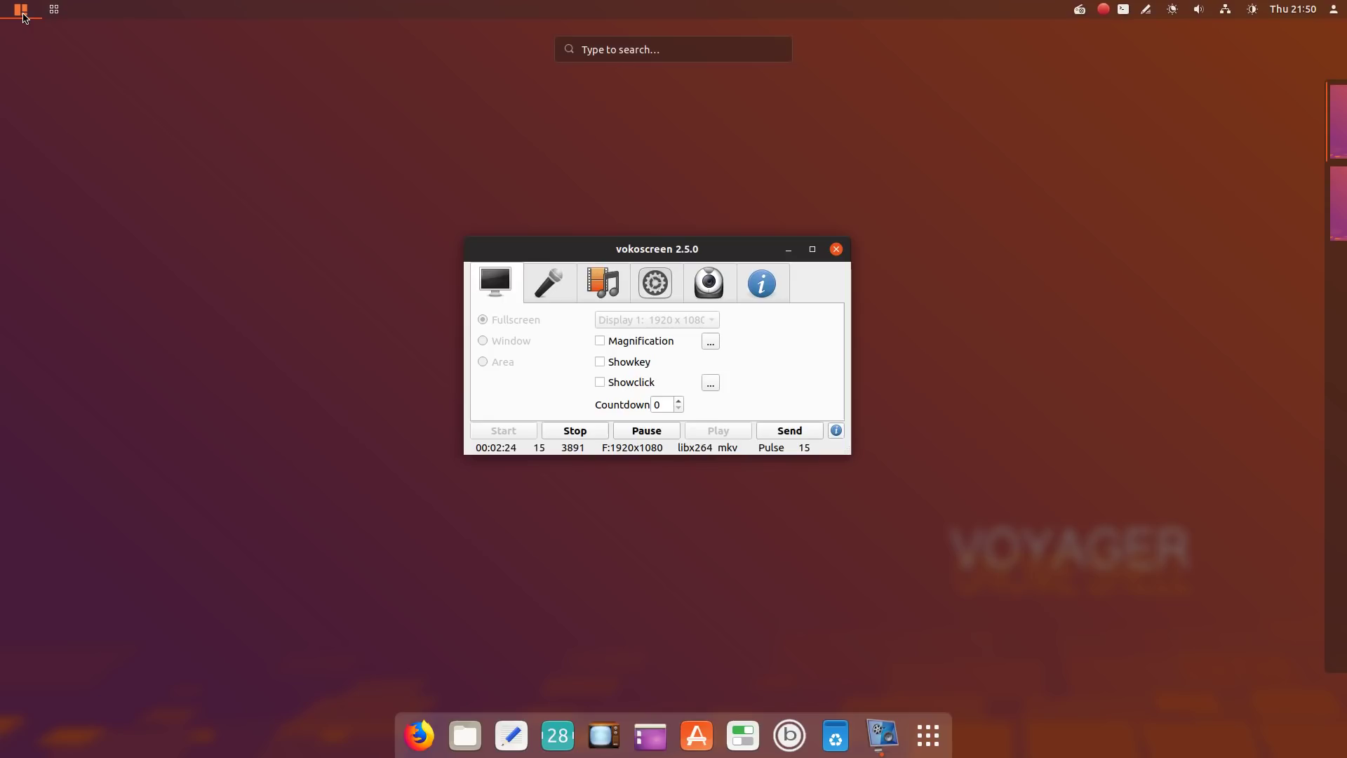
{"action": "left_click", "coordinate": [738, 54]}
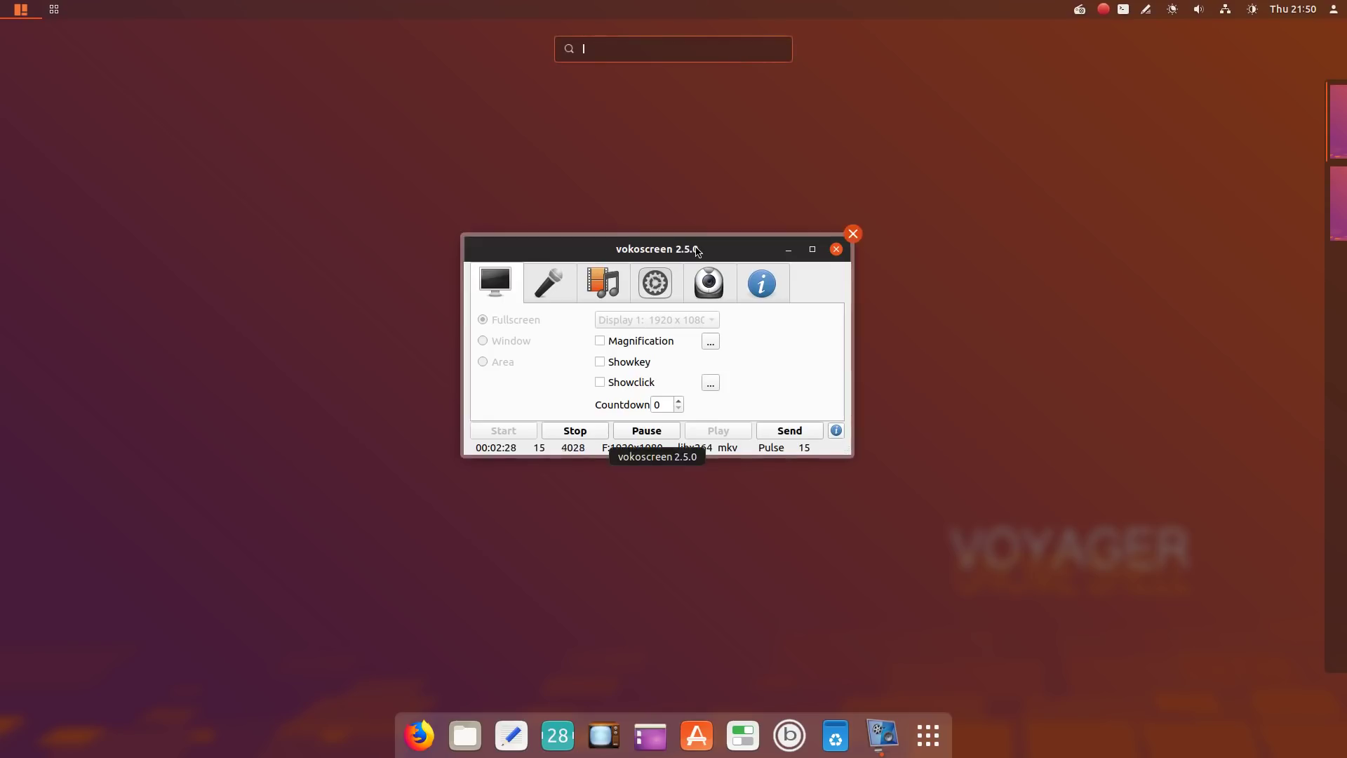
{"action": "left_click_drag", "start_coordinate": [846, 242], "coordinate": [846, 219]}
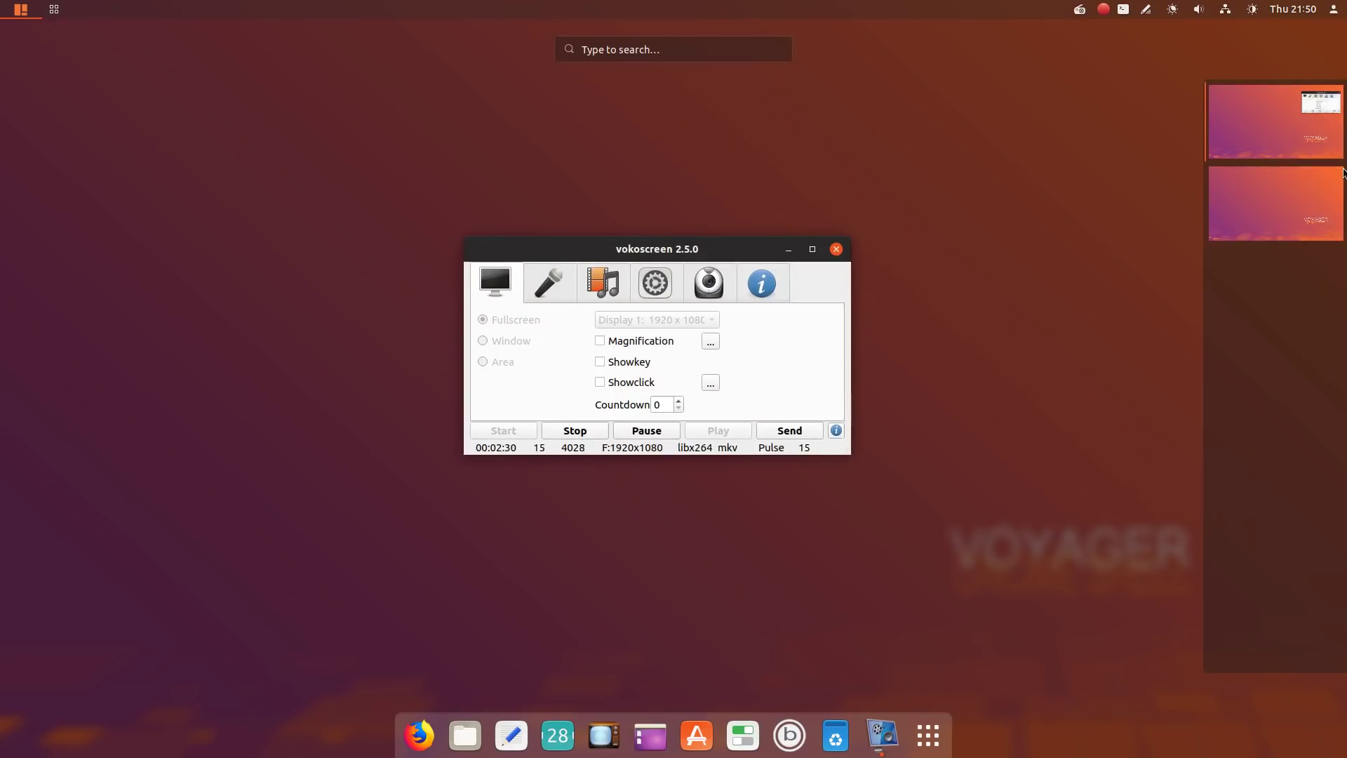
{"action": "left_click", "coordinate": [20, 16]}
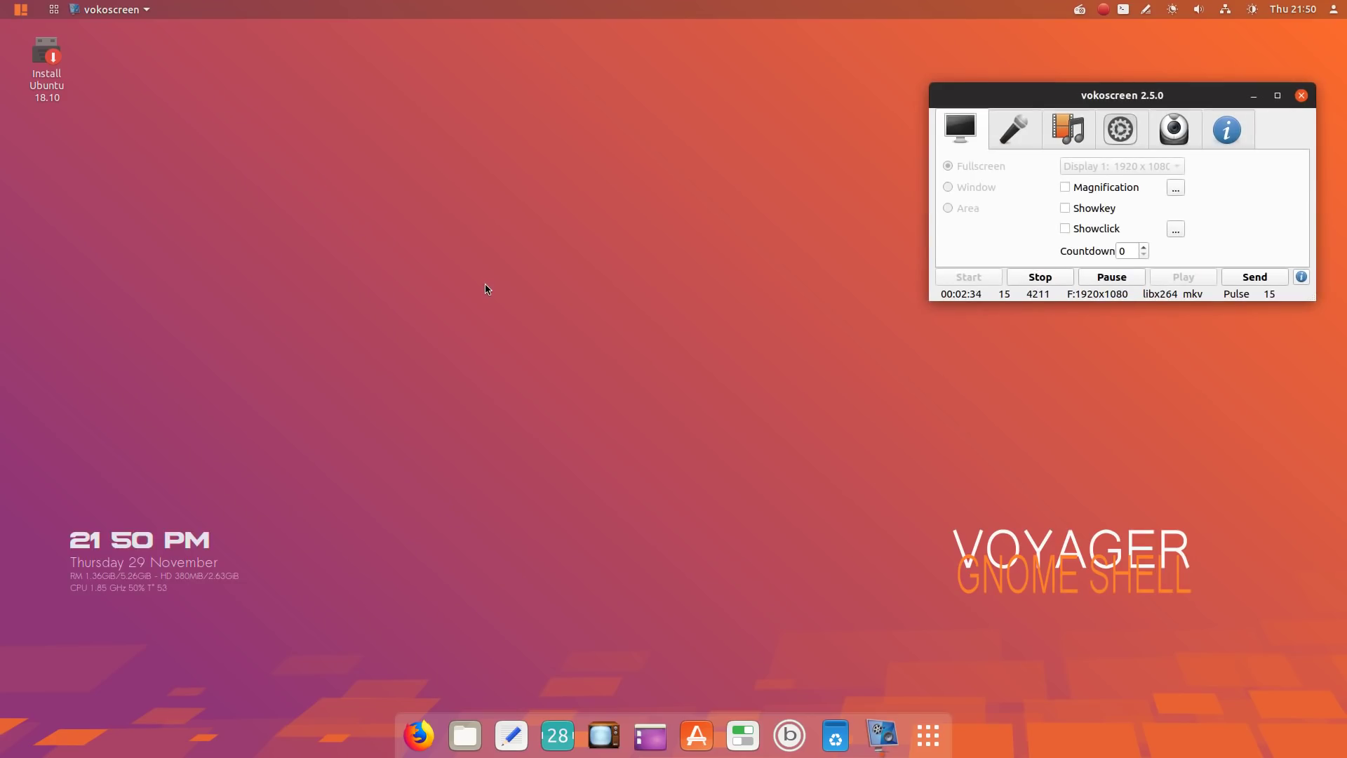
{"action": "left_click", "coordinate": [54, 10]}
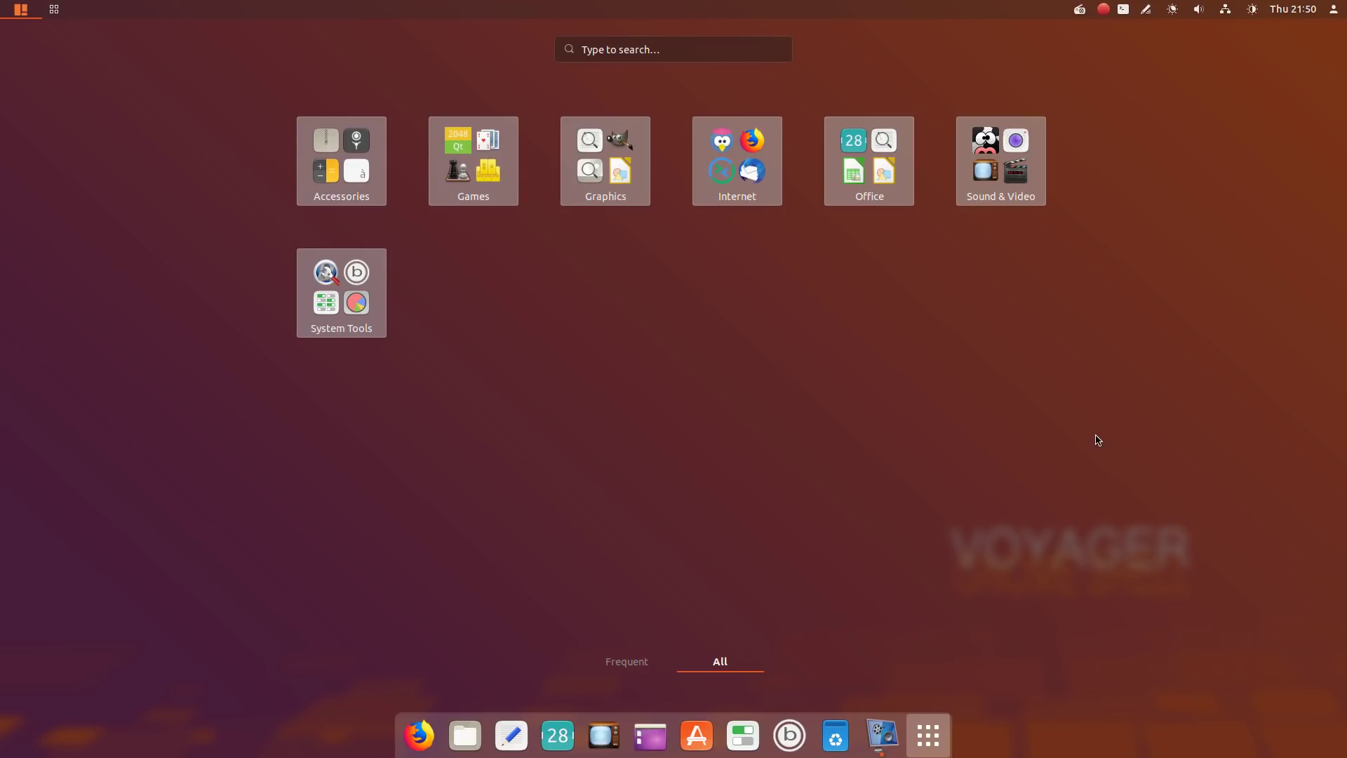
{"action": "left_click", "coordinate": [685, 48]}
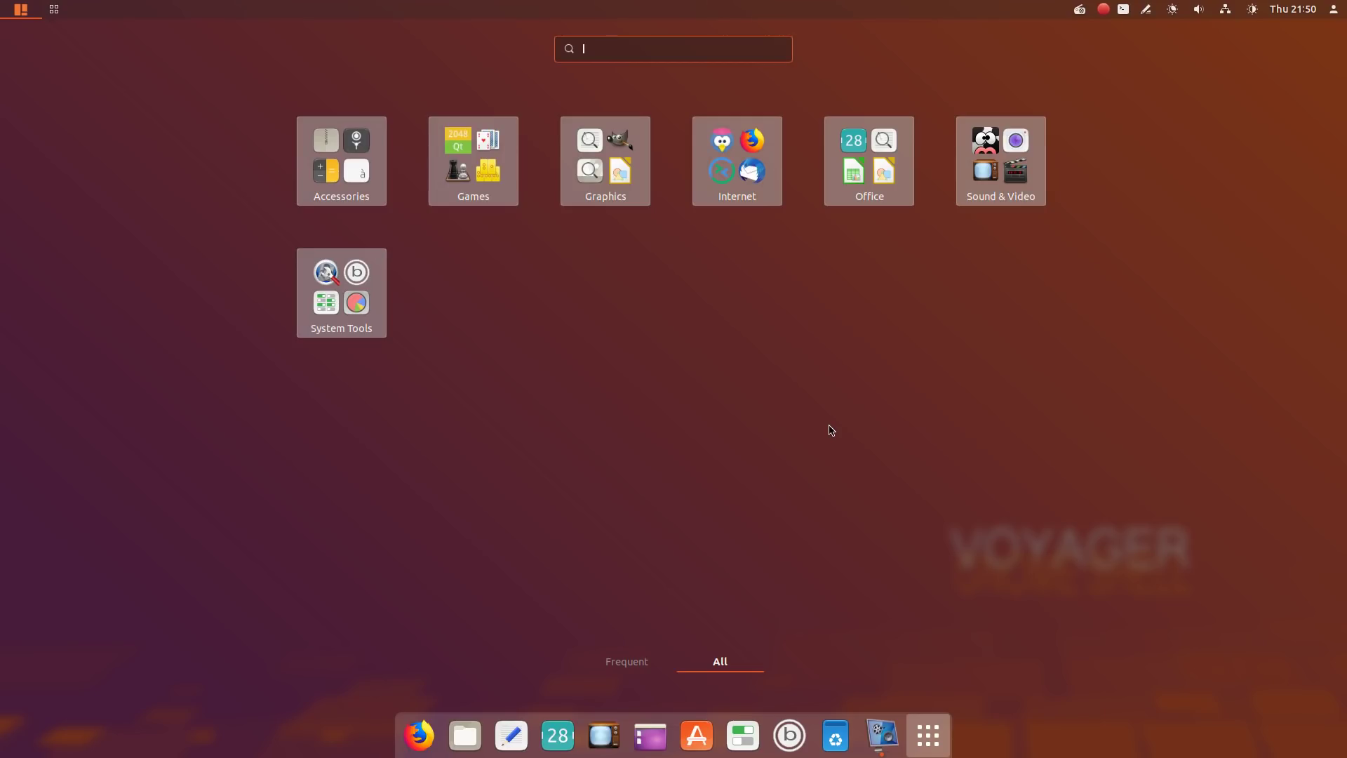
{"action": "left_click", "coordinate": [1011, 191]}
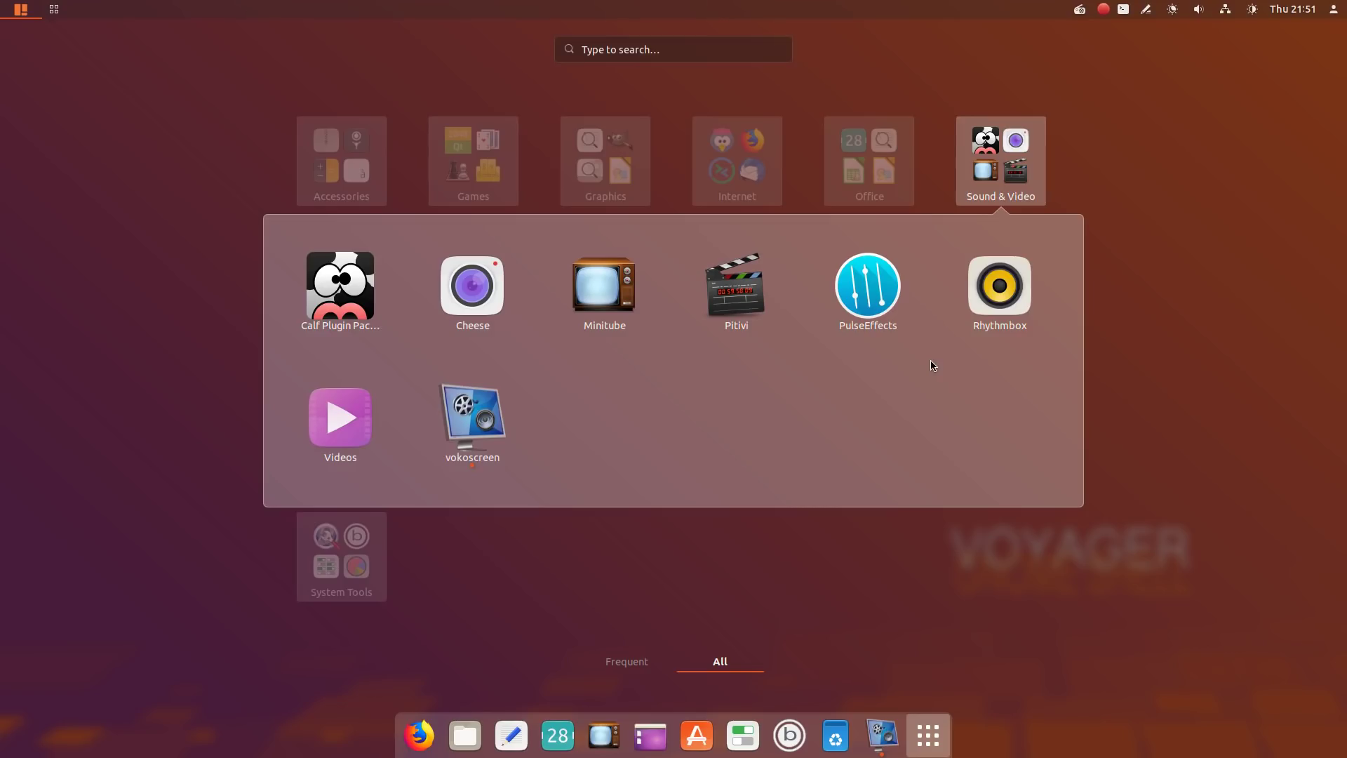
{"action": "left_click", "coordinate": [1168, 379]}
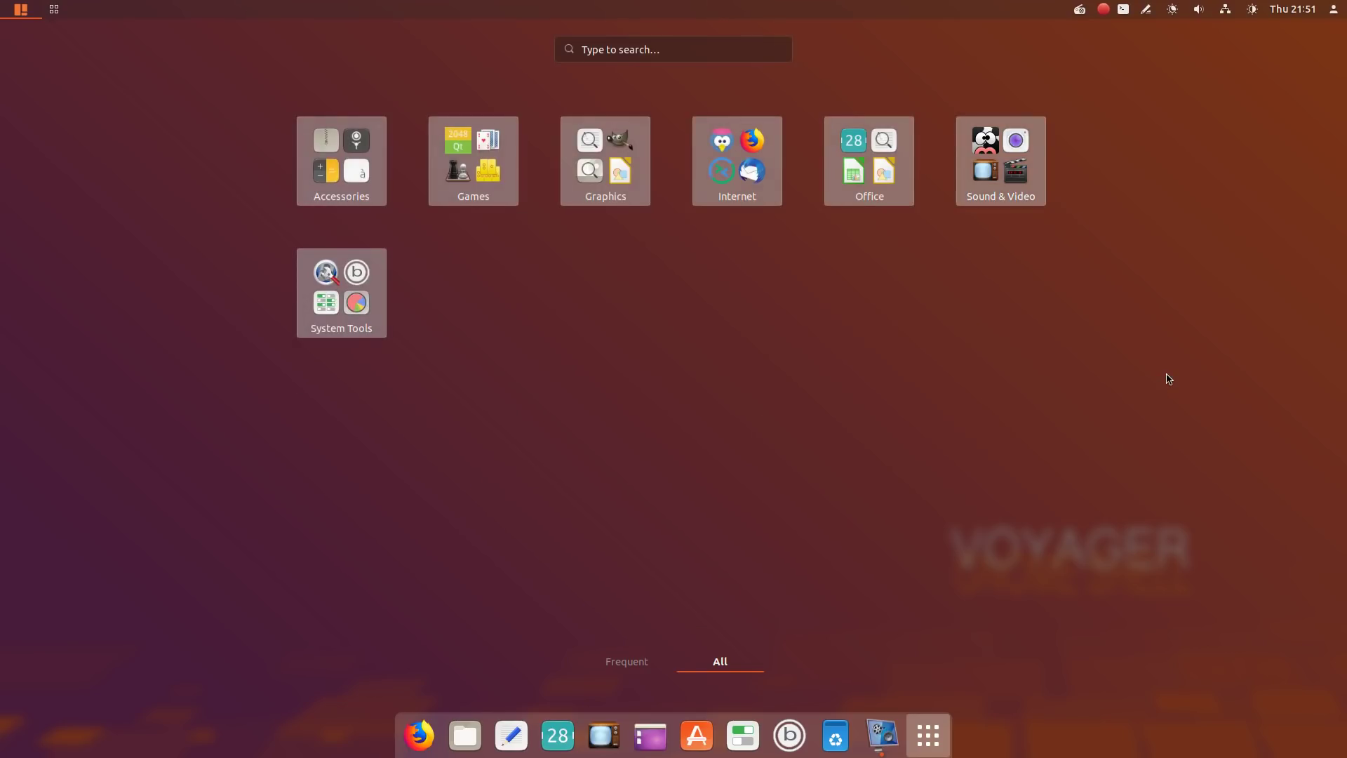
- Search the overview for 'files' and launch the Files app at Home
{"action": "left_click", "coordinate": [712, 54]}
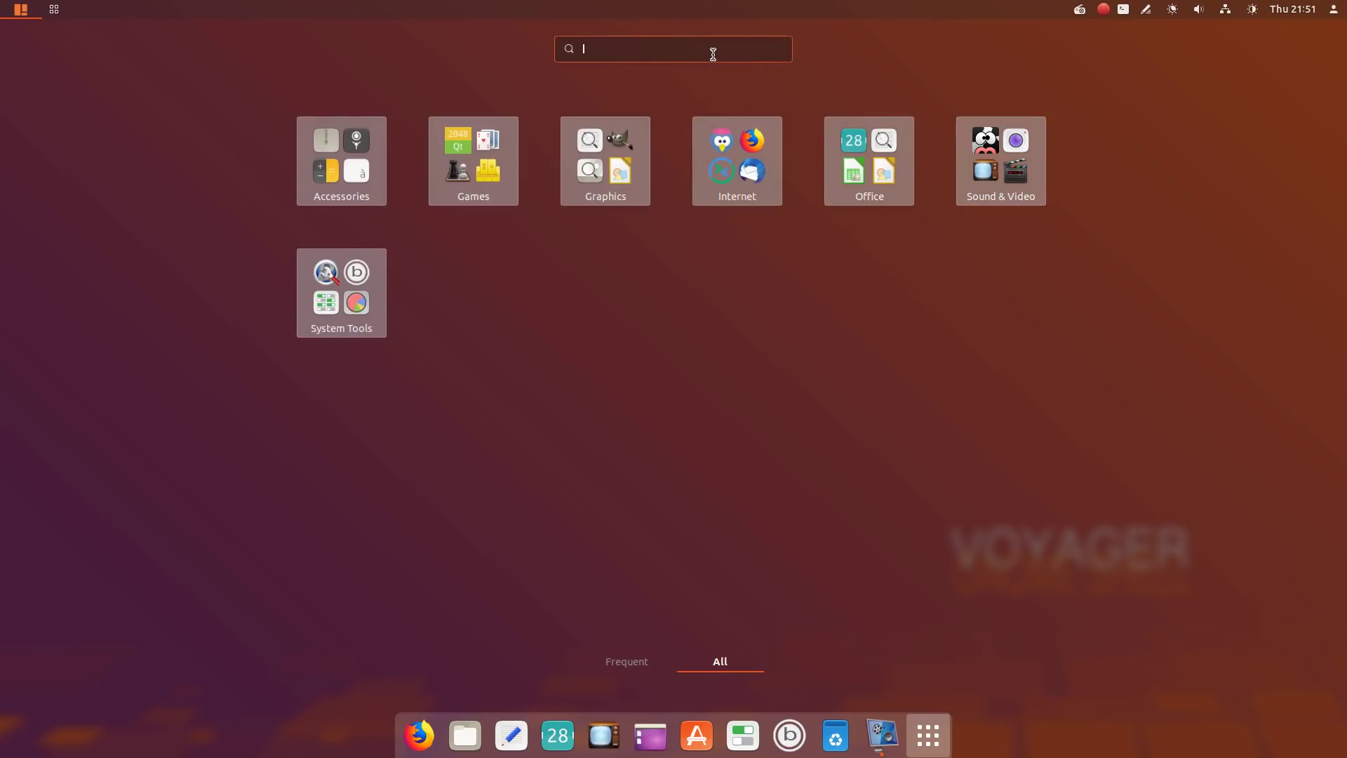
{"action": "type", "text": "fl"}
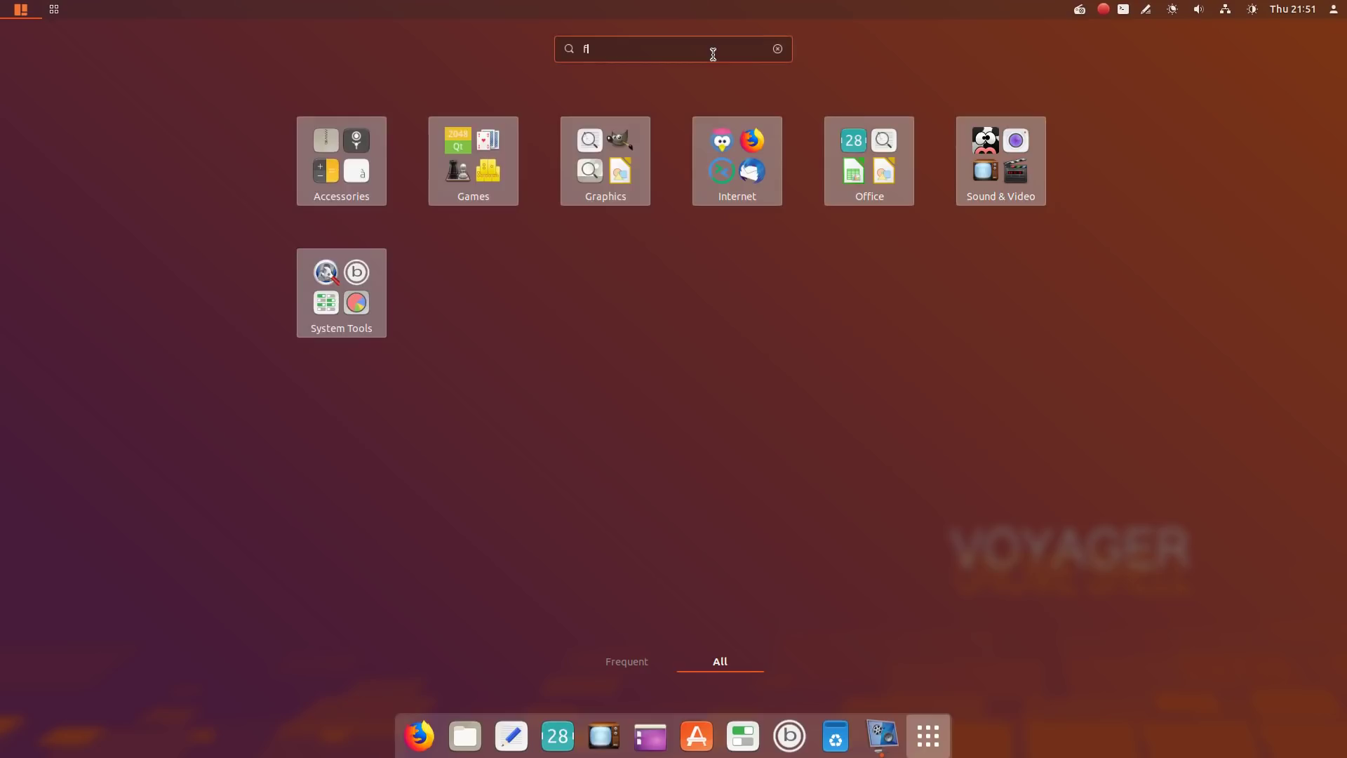
{"action": "type", "text": "les"}
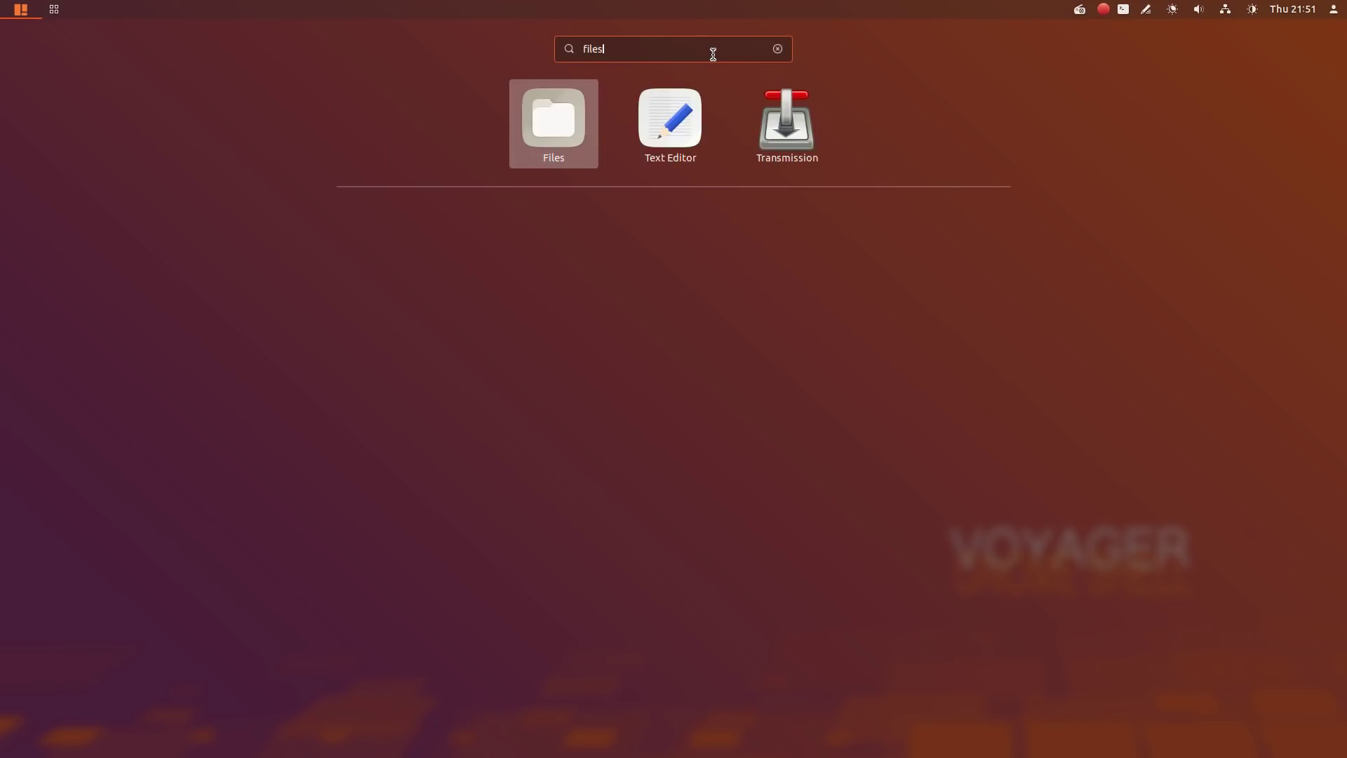
{"action": "left_click", "coordinate": [558, 129]}
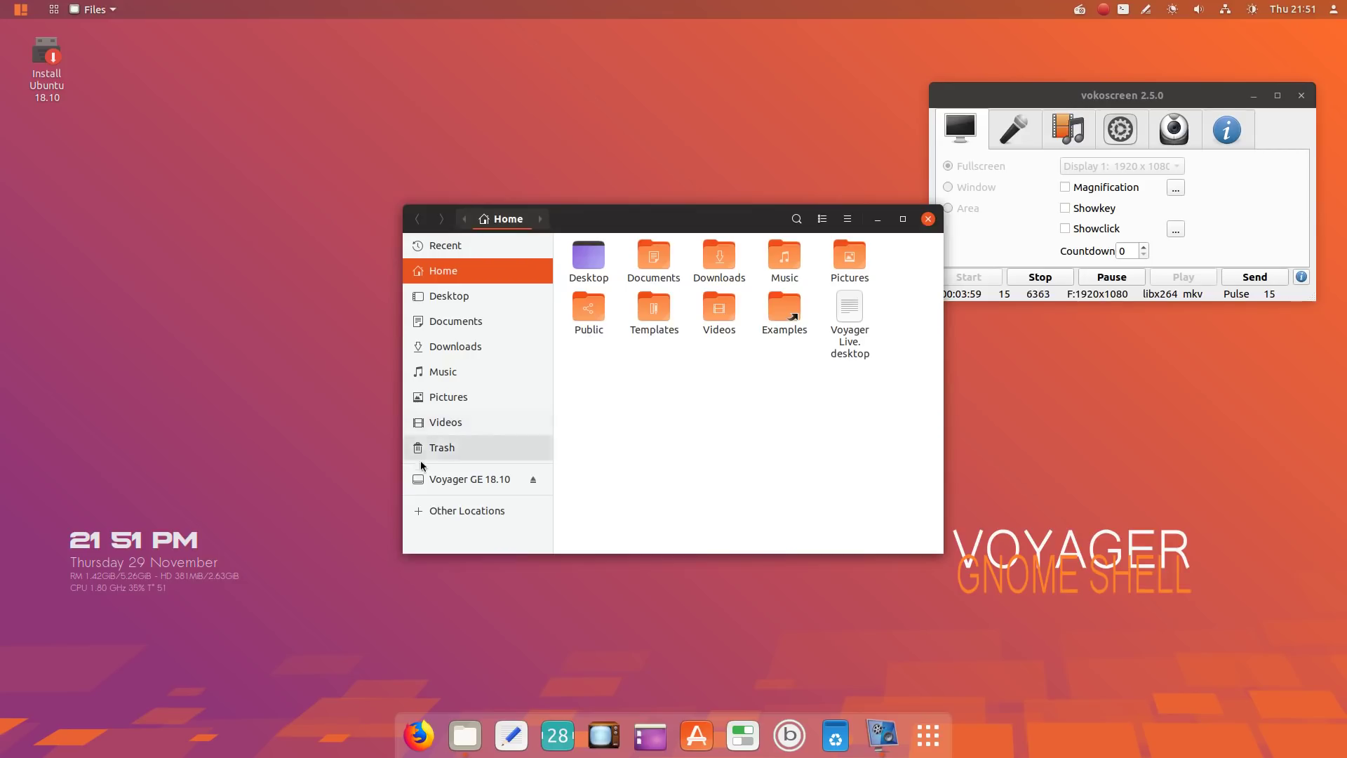
- Visit Documents and Home, switch Home to list view, and toggle the search bar
{"action": "left_click", "coordinate": [460, 328]}
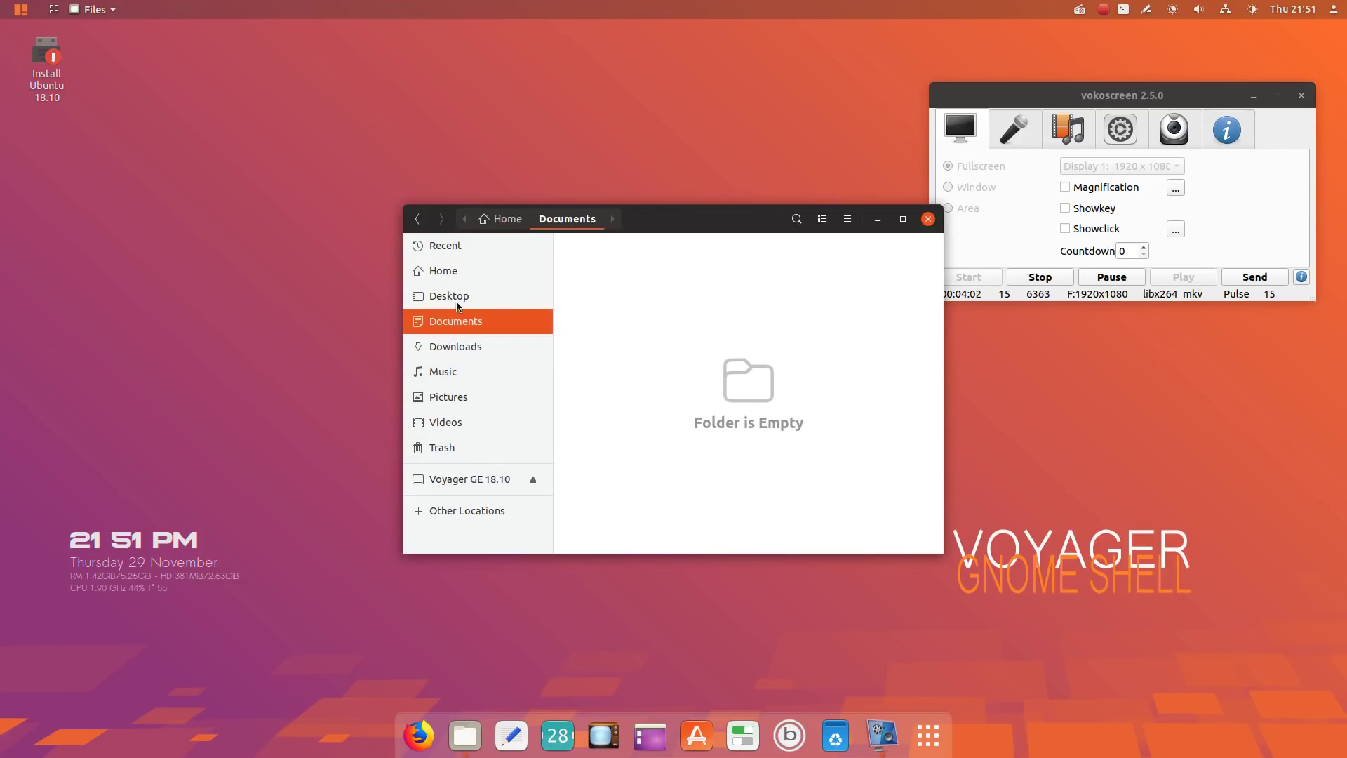
{"action": "left_click", "coordinate": [451, 273]}
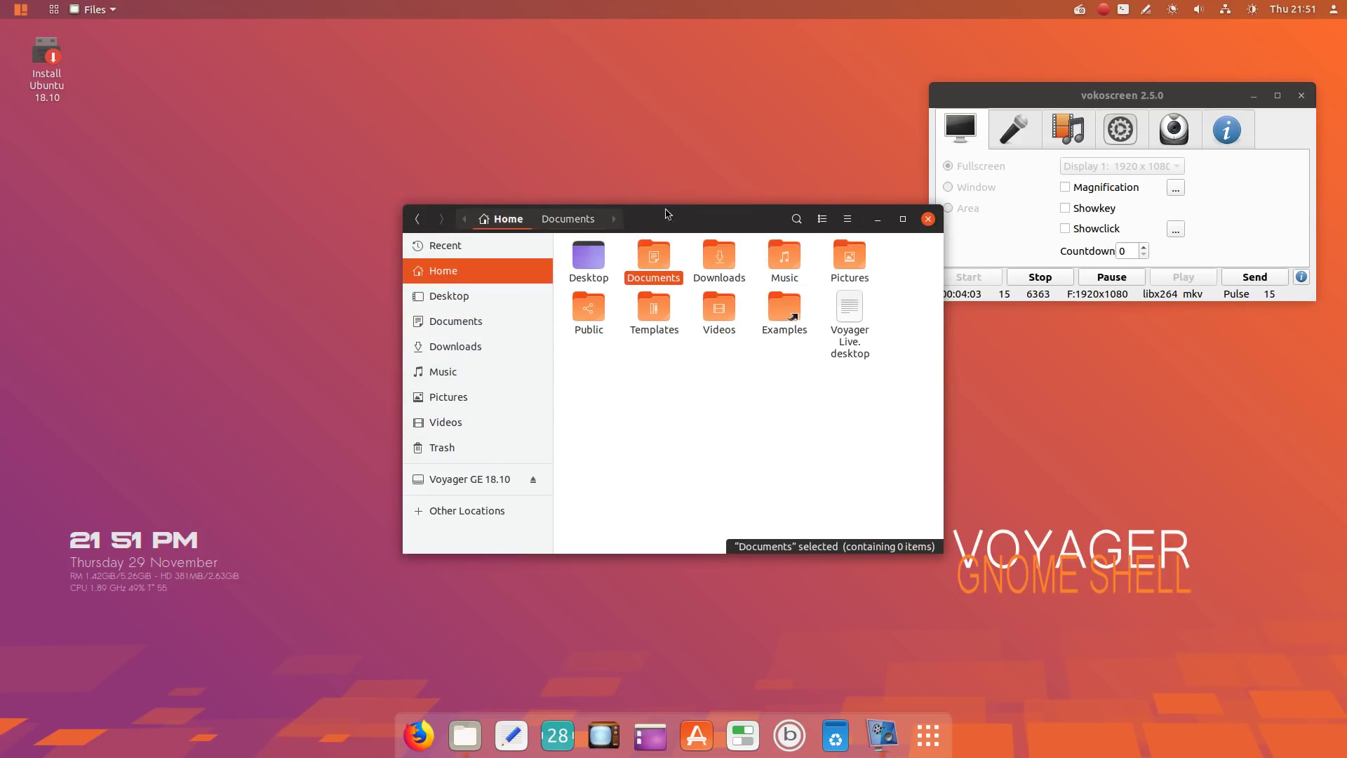
{"action": "left_click", "coordinate": [822, 221]}
{"action": "left_click", "coordinate": [799, 220]}
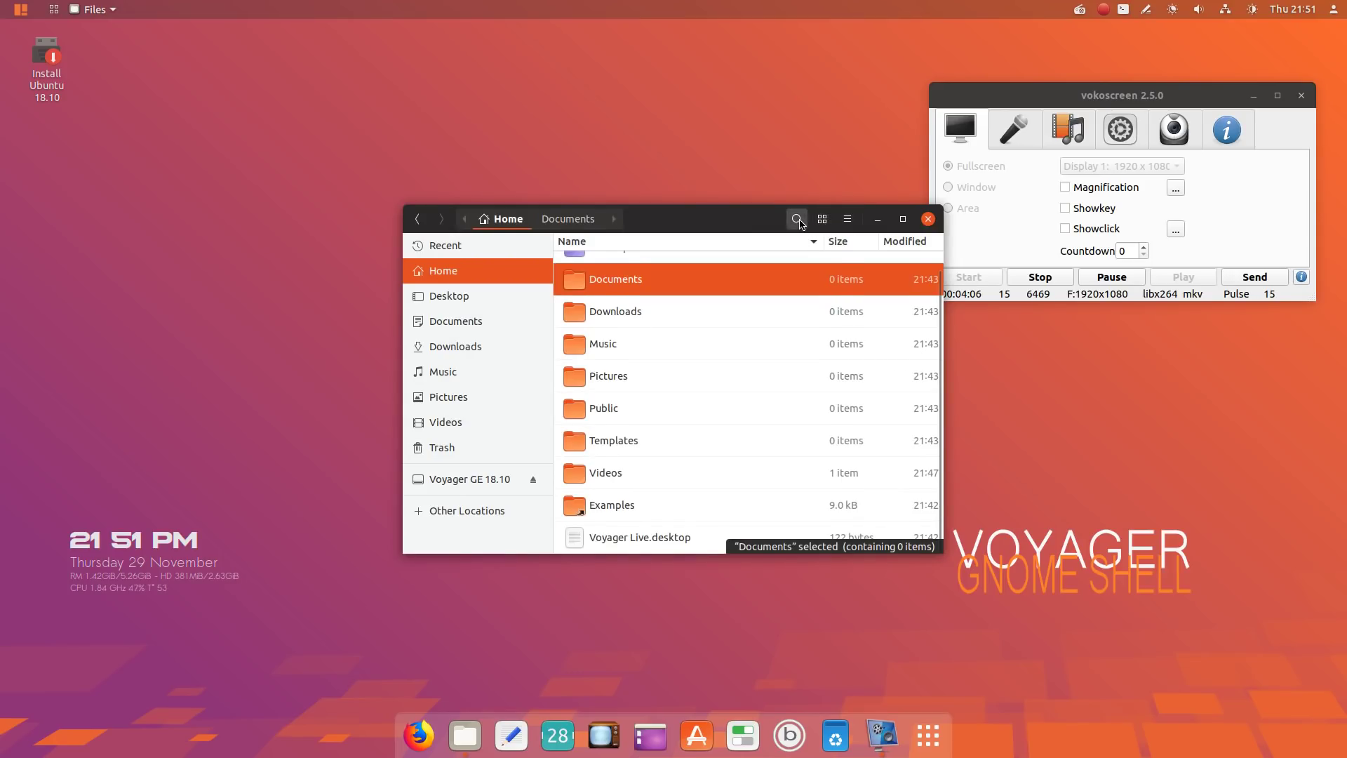
{"action": "left_click", "coordinate": [797, 219]}
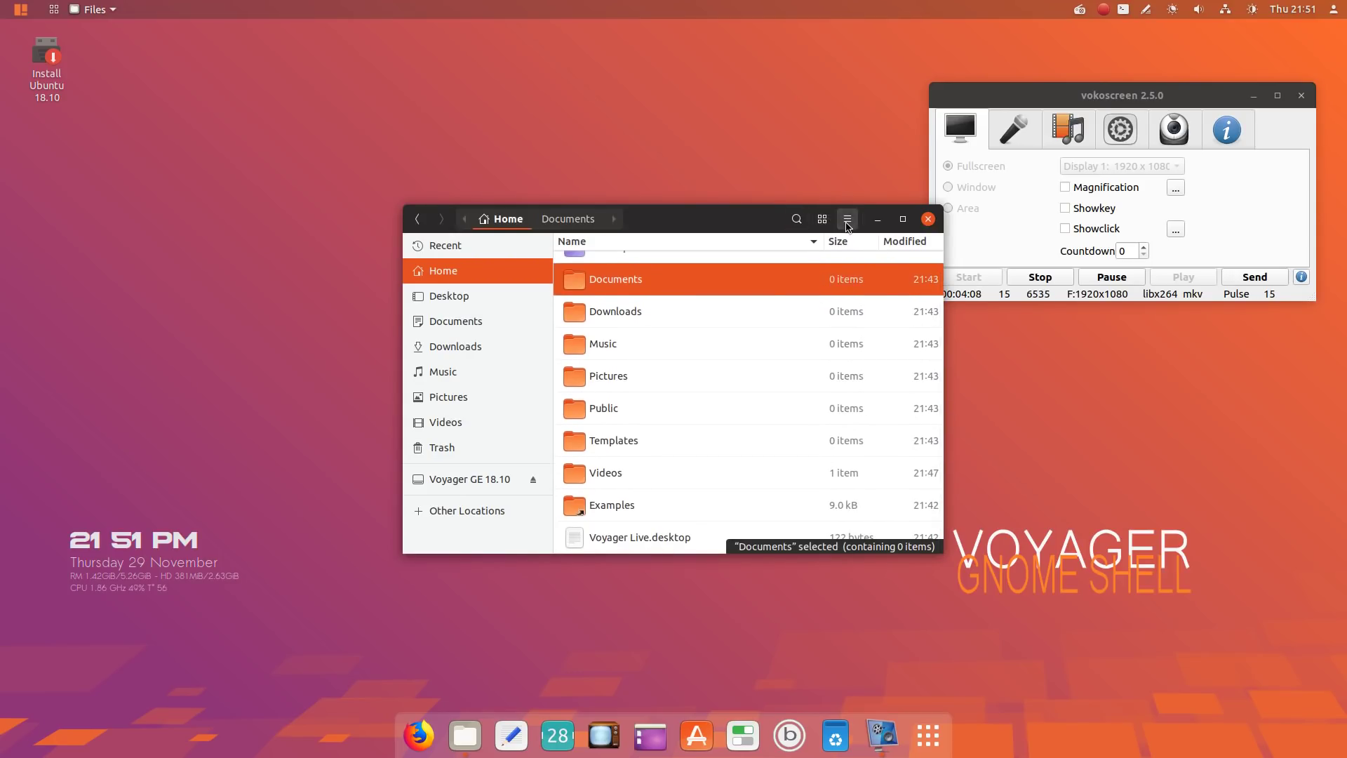
- Zoom the list to 150%, switch back to icon view, and close Files
{"action": "left_click", "coordinate": [847, 219]}
{"action": "left_click", "coordinate": [886, 288]}
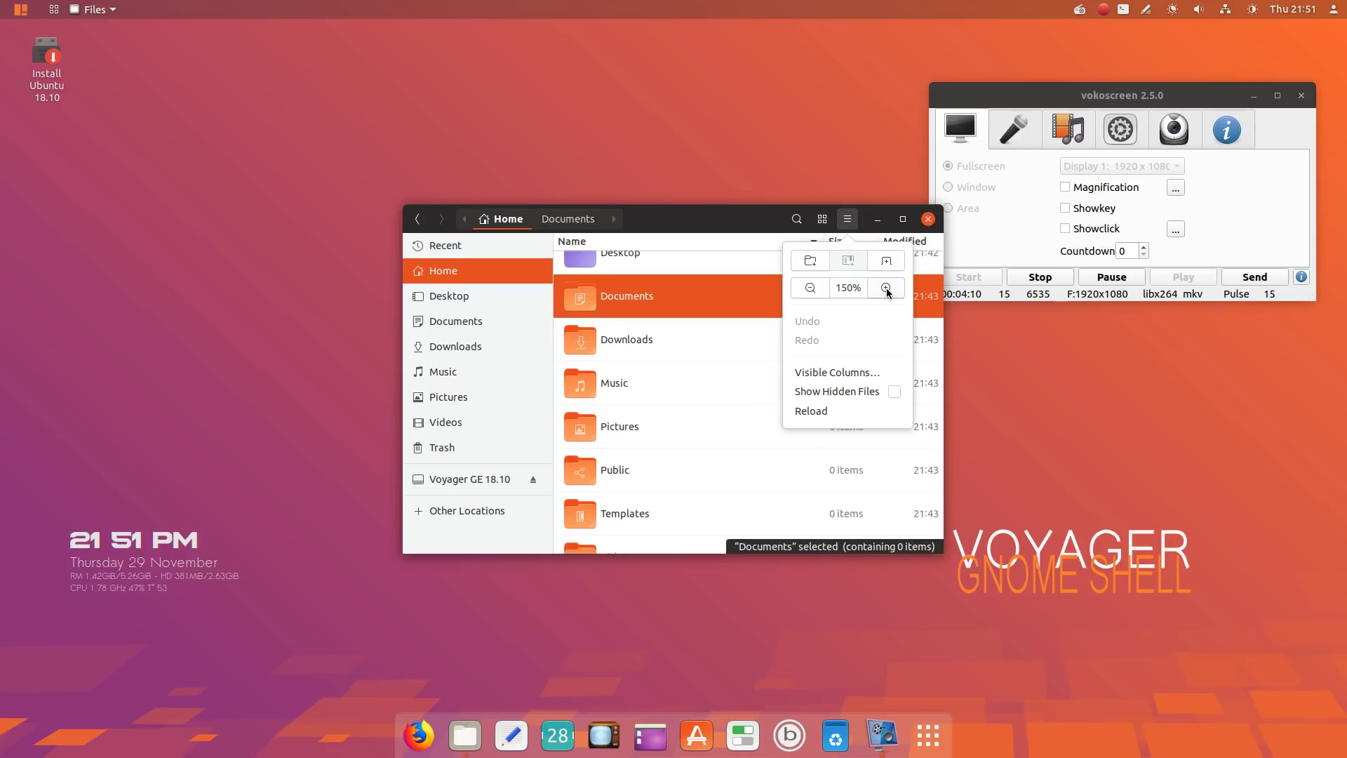
{"action": "left_click", "coordinate": [649, 301]}
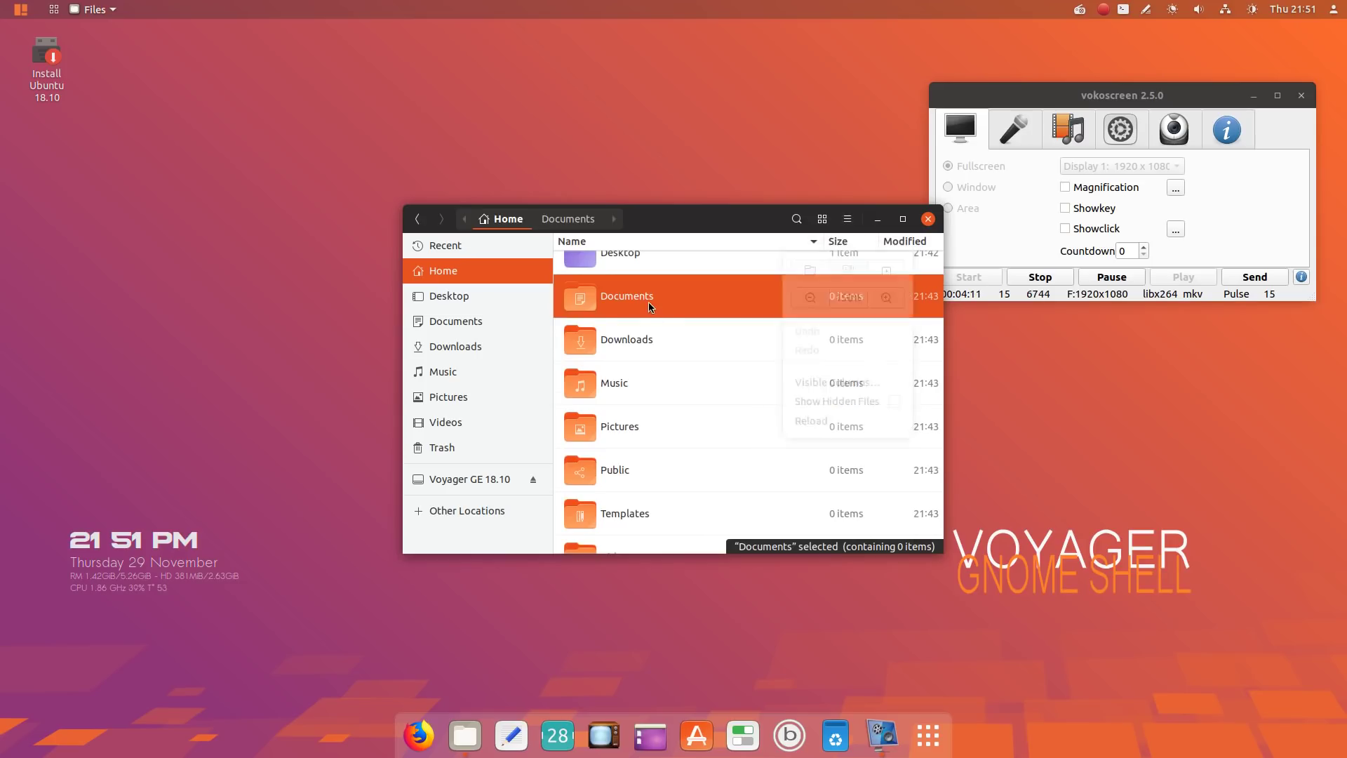
{"action": "scroll", "coordinate": [652, 449], "scroll_direction": "down", "scroll_amount": 3}
{"action": "scroll", "coordinate": [650, 447], "scroll_direction": "up", "scroll_amount": 4}
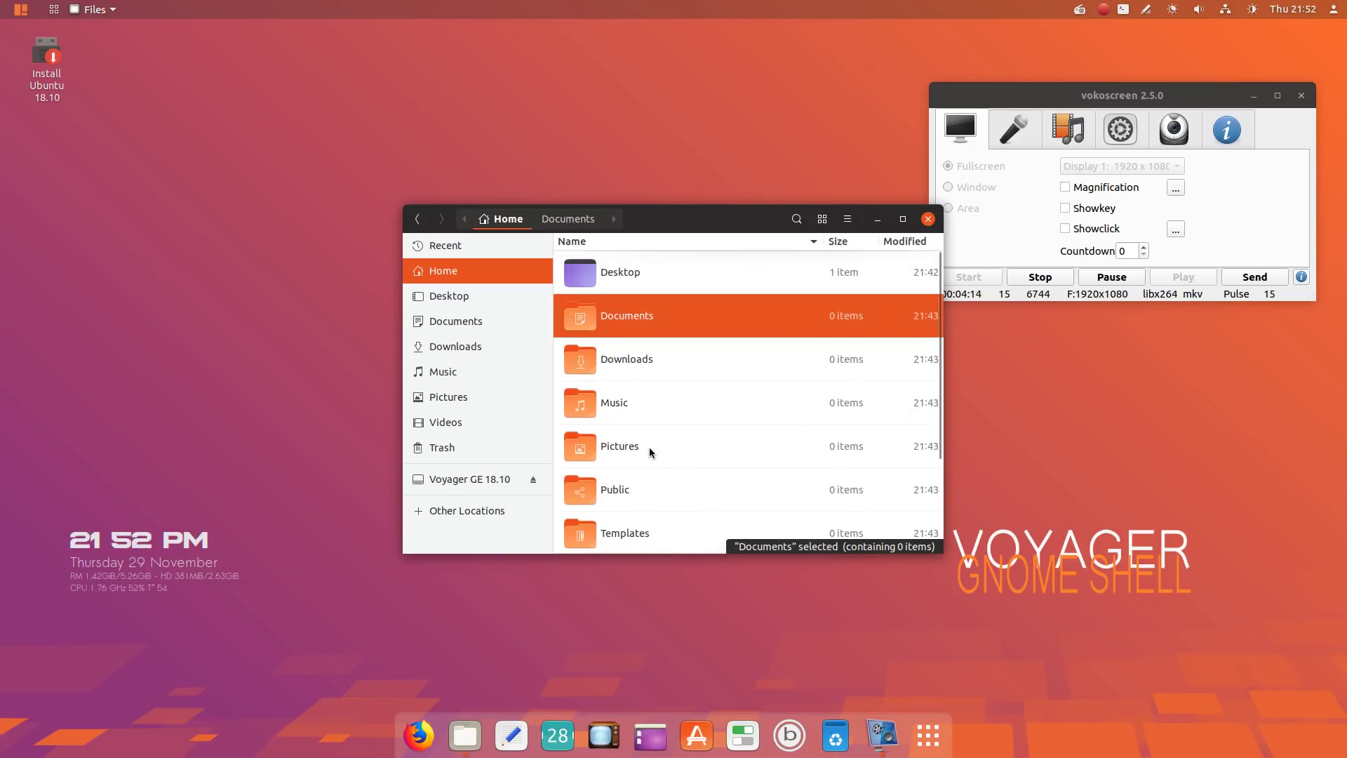
{"action": "left_click", "coordinate": [823, 219]}
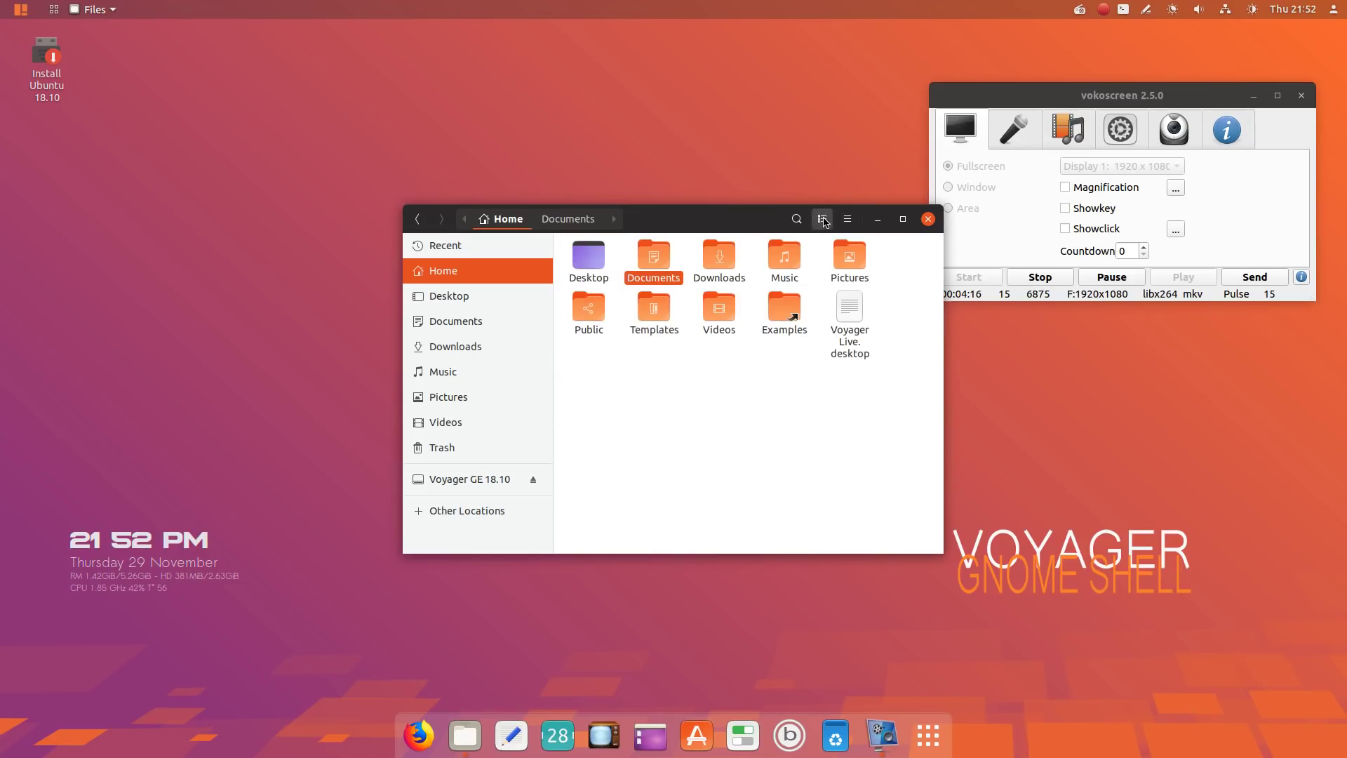
{"action": "left_click", "coordinate": [928, 218]}
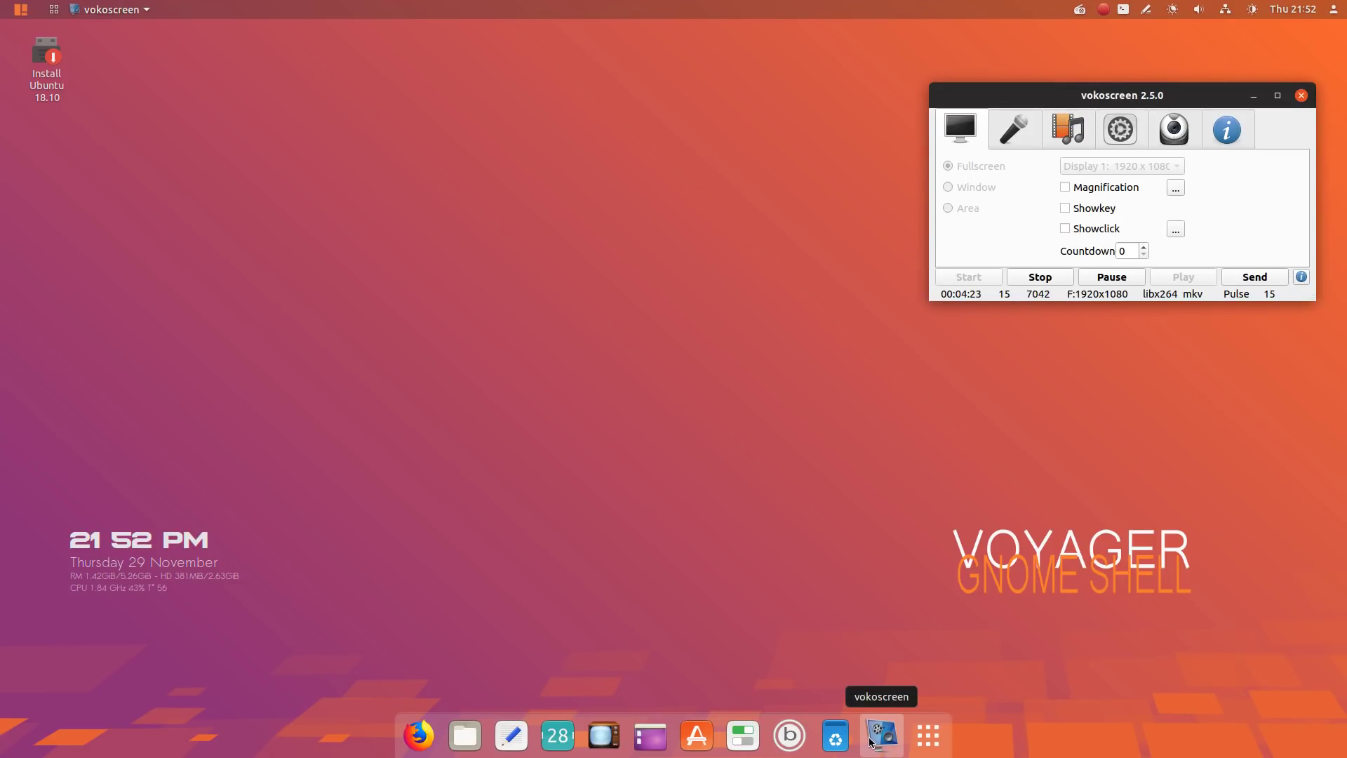
- Open Box Voyager from the dock and launch Conky Control from its tools list
{"action": "left_click", "coordinate": [787, 736]}
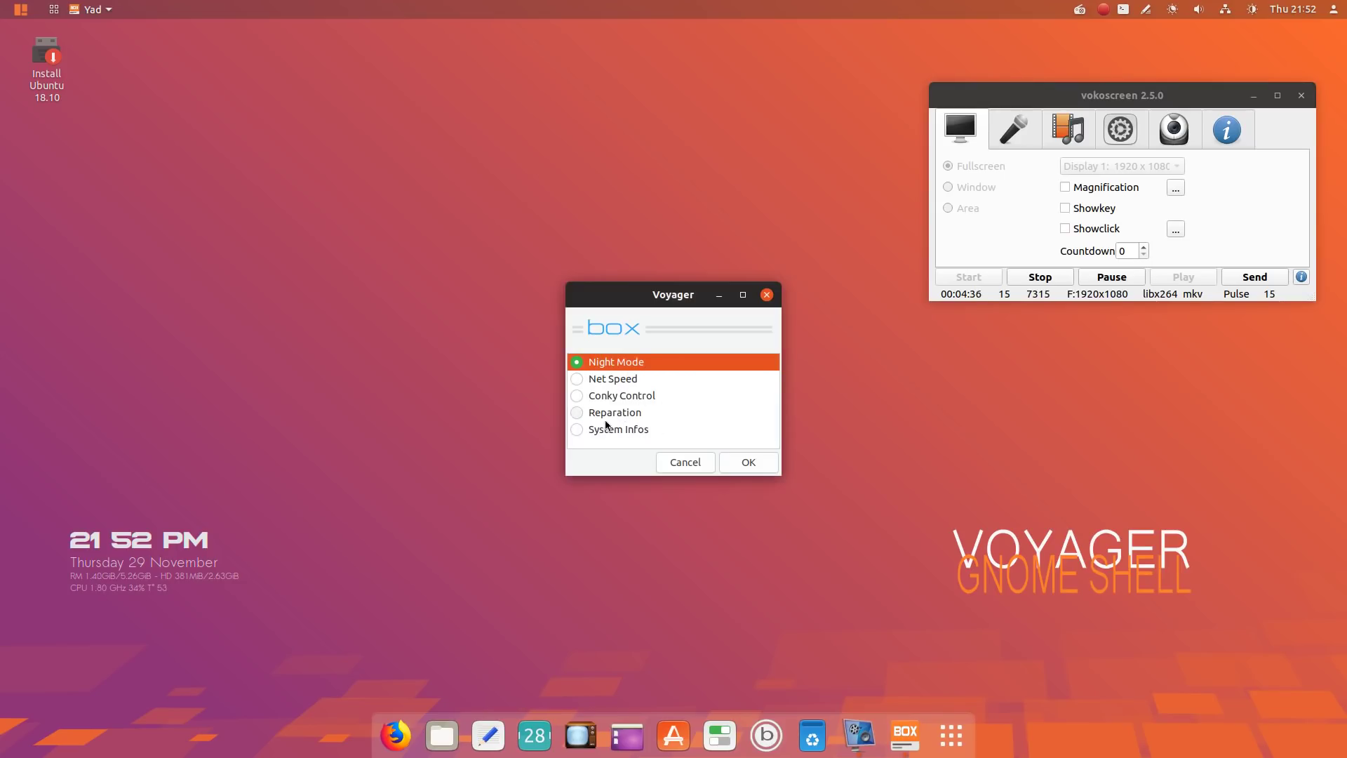
{"action": "left_click", "coordinate": [577, 397]}
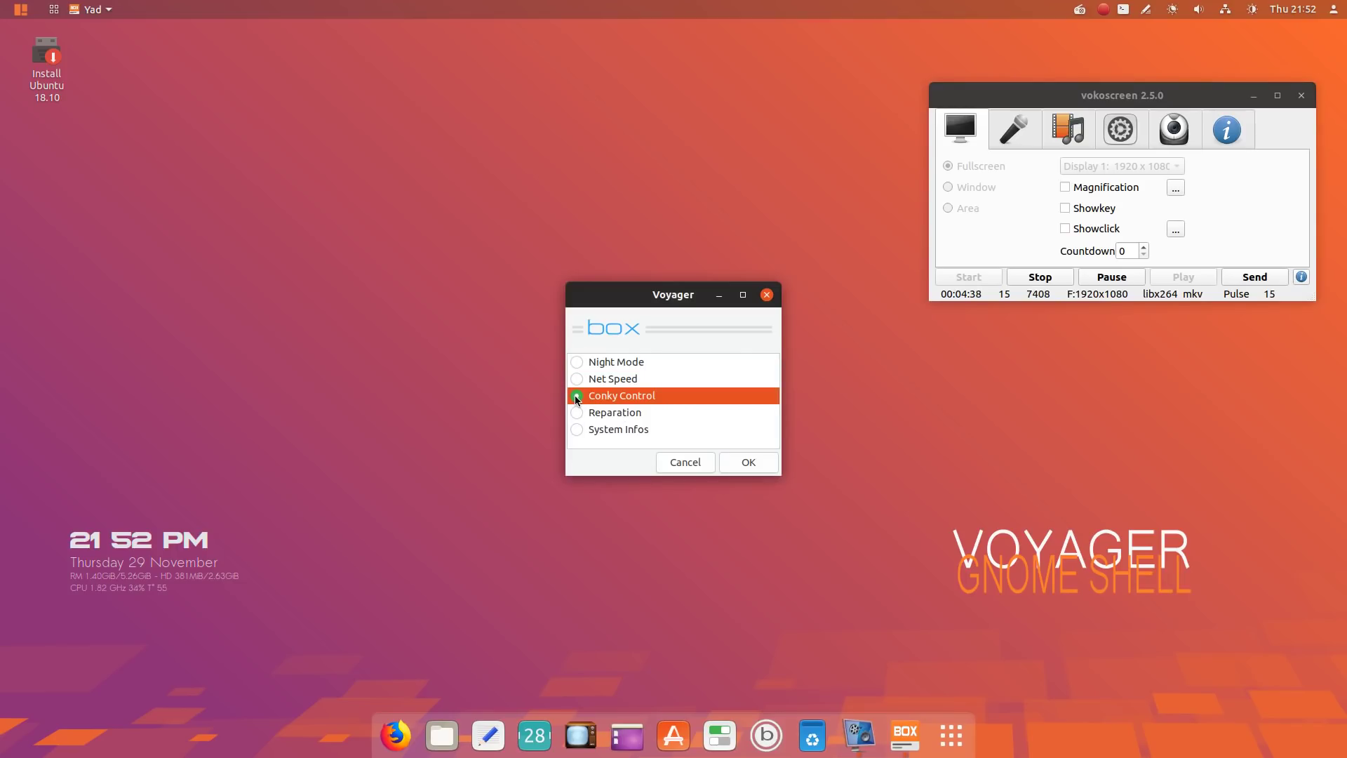
{"action": "left_click", "coordinate": [758, 462]}
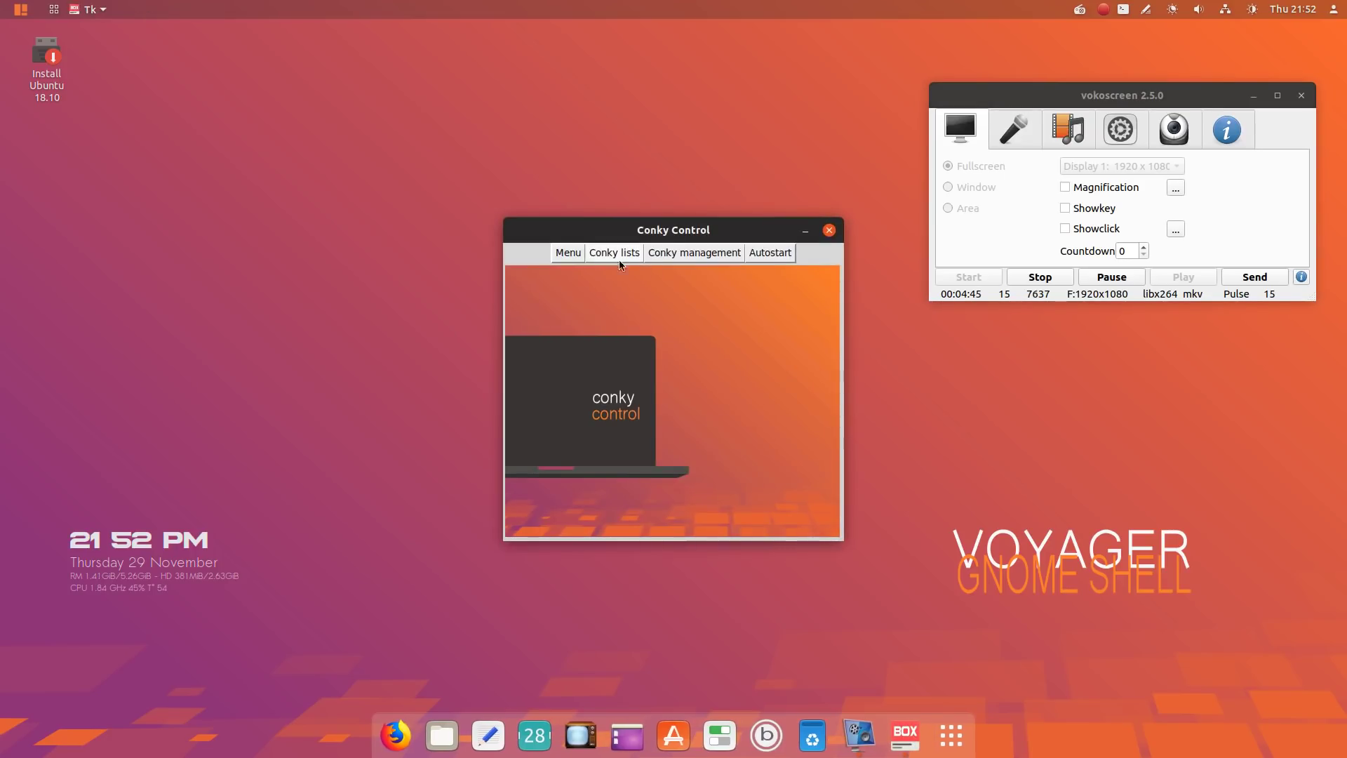
- Add the Base '4 Date Time Dark' conky to the desktop from Conky lists
{"action": "left_click", "coordinate": [560, 252]}
{"action": "mouse_move", "coordinate": [608, 257]}
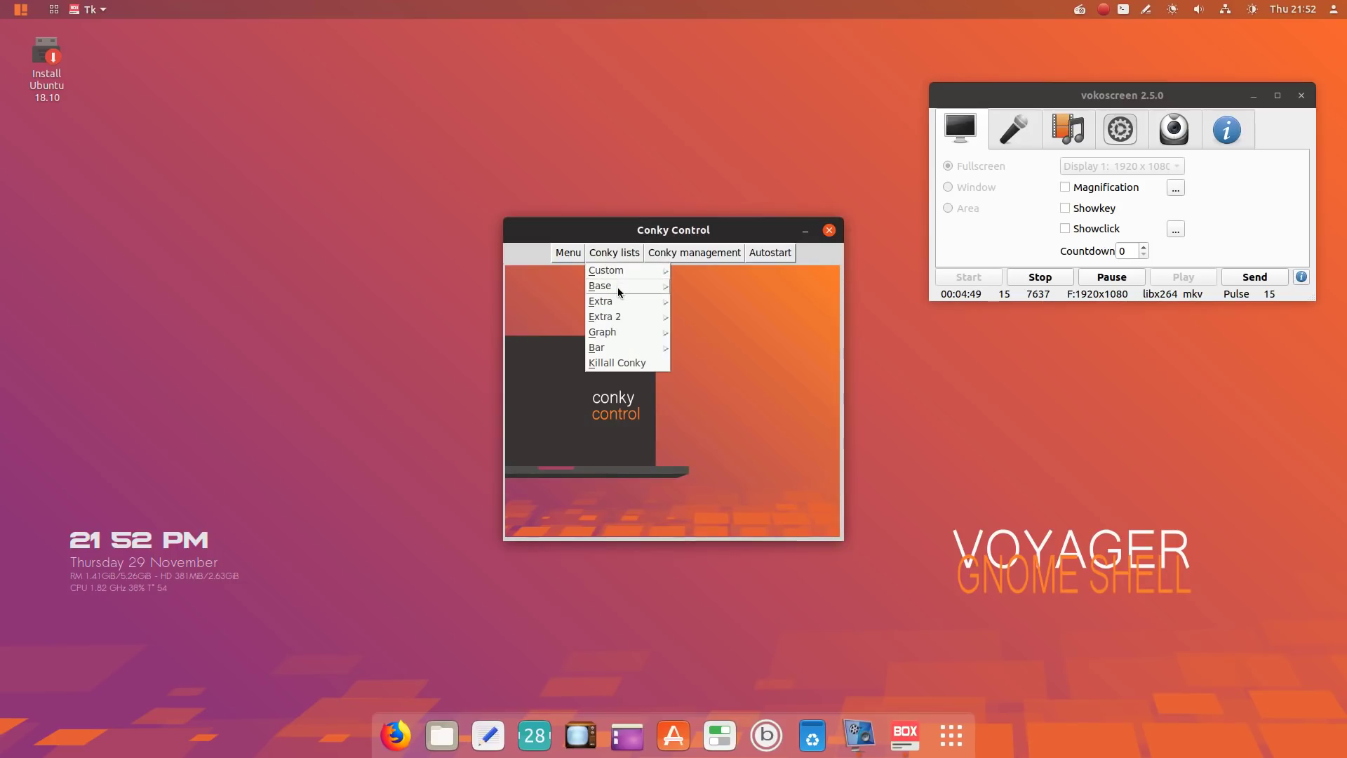
{"action": "left_click", "coordinate": [617, 288]}
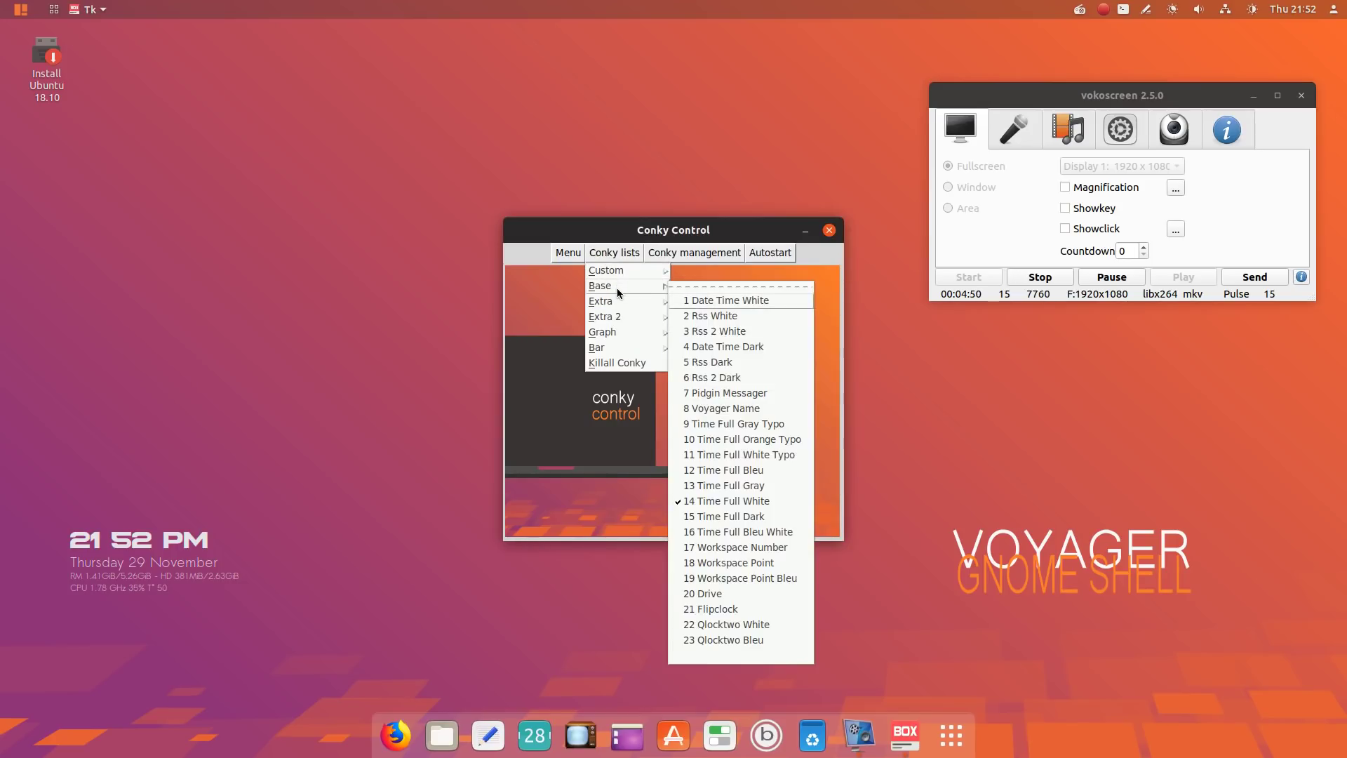
{"action": "left_click", "coordinate": [739, 346]}
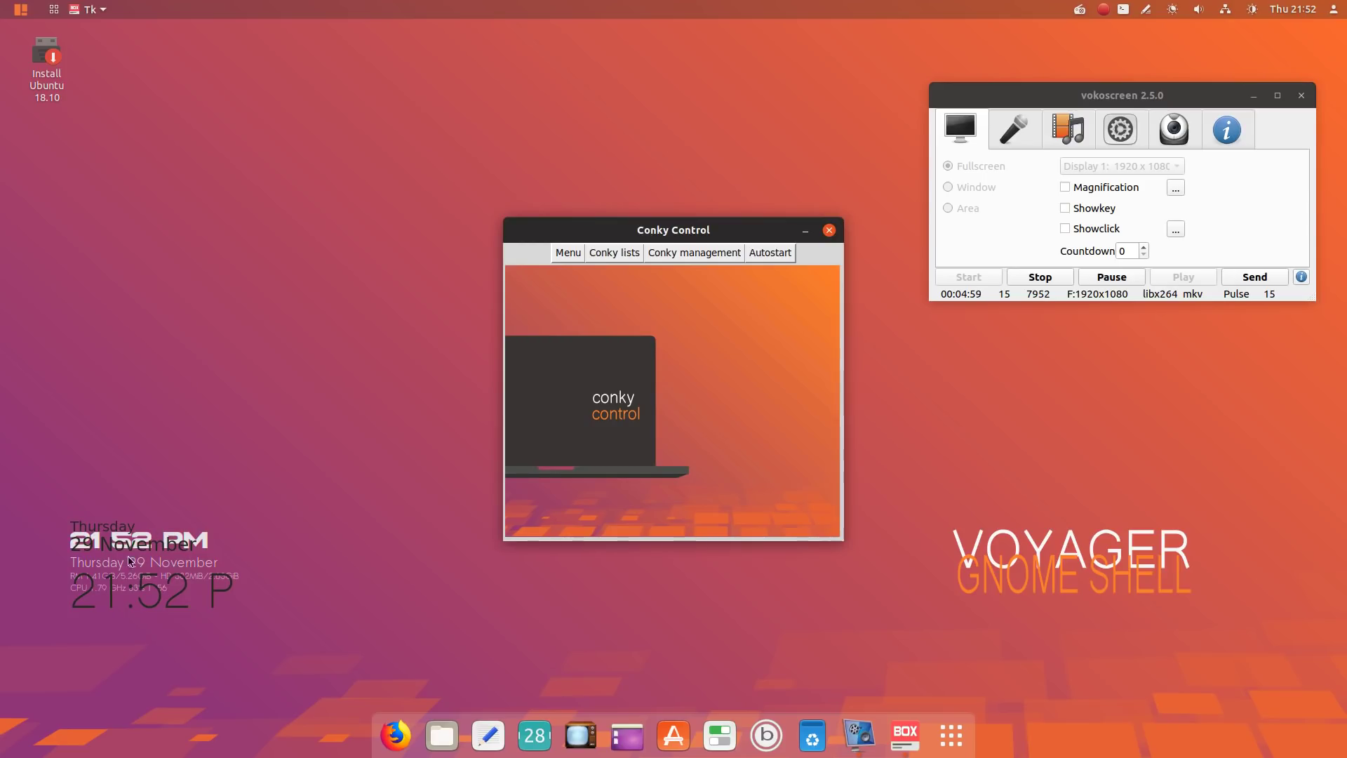
- Remove the Date Time Dark conky, glance at Conky management, and close Conky Control
{"action": "left_click", "coordinate": [613, 254]}
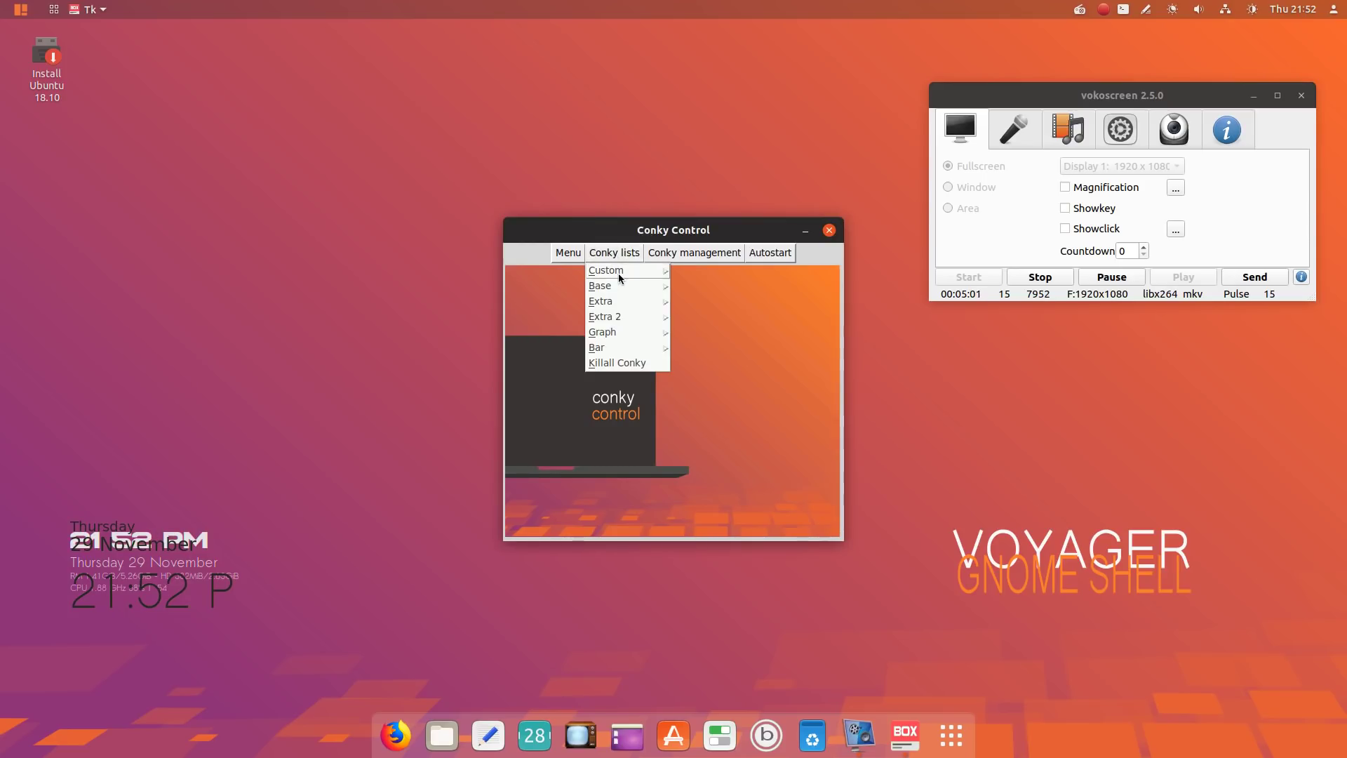
{"action": "mouse_move", "coordinate": [624, 287]}
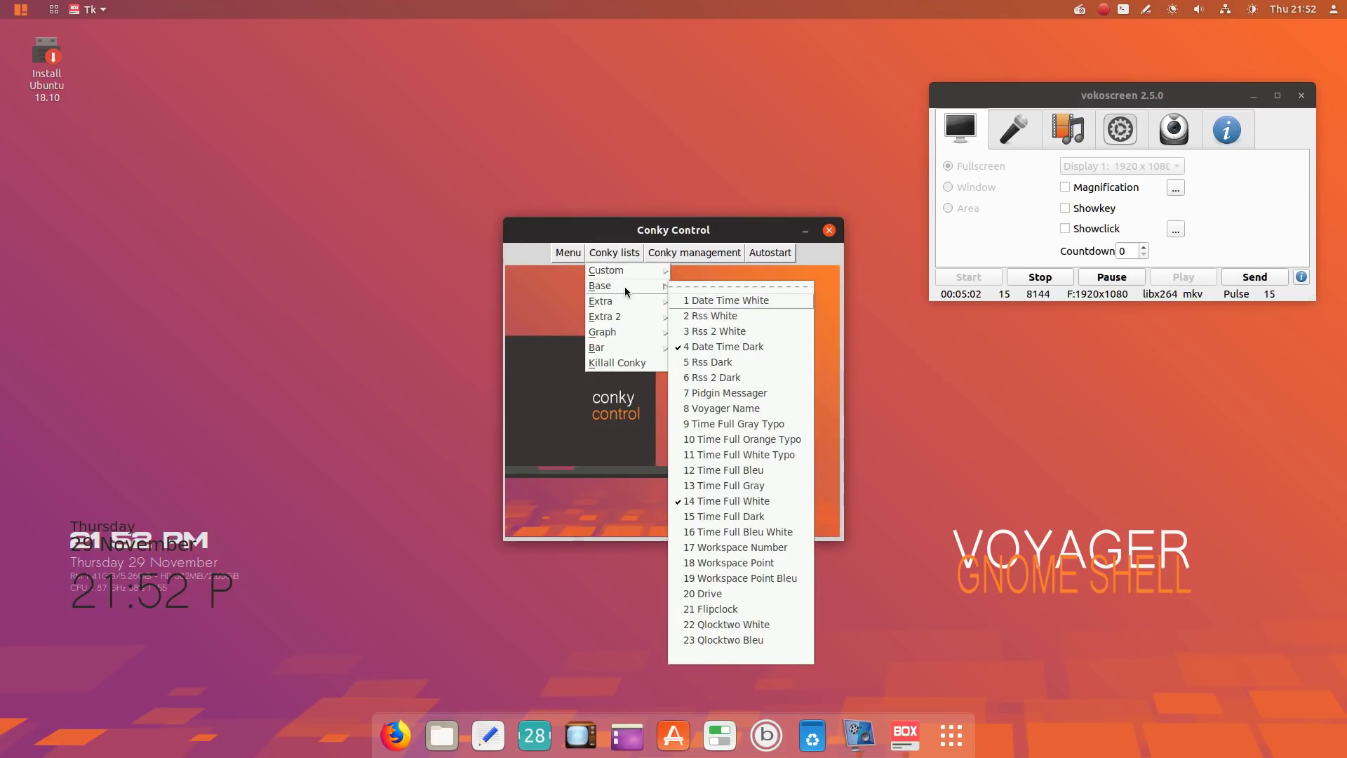
{"action": "left_click", "coordinate": [726, 347]}
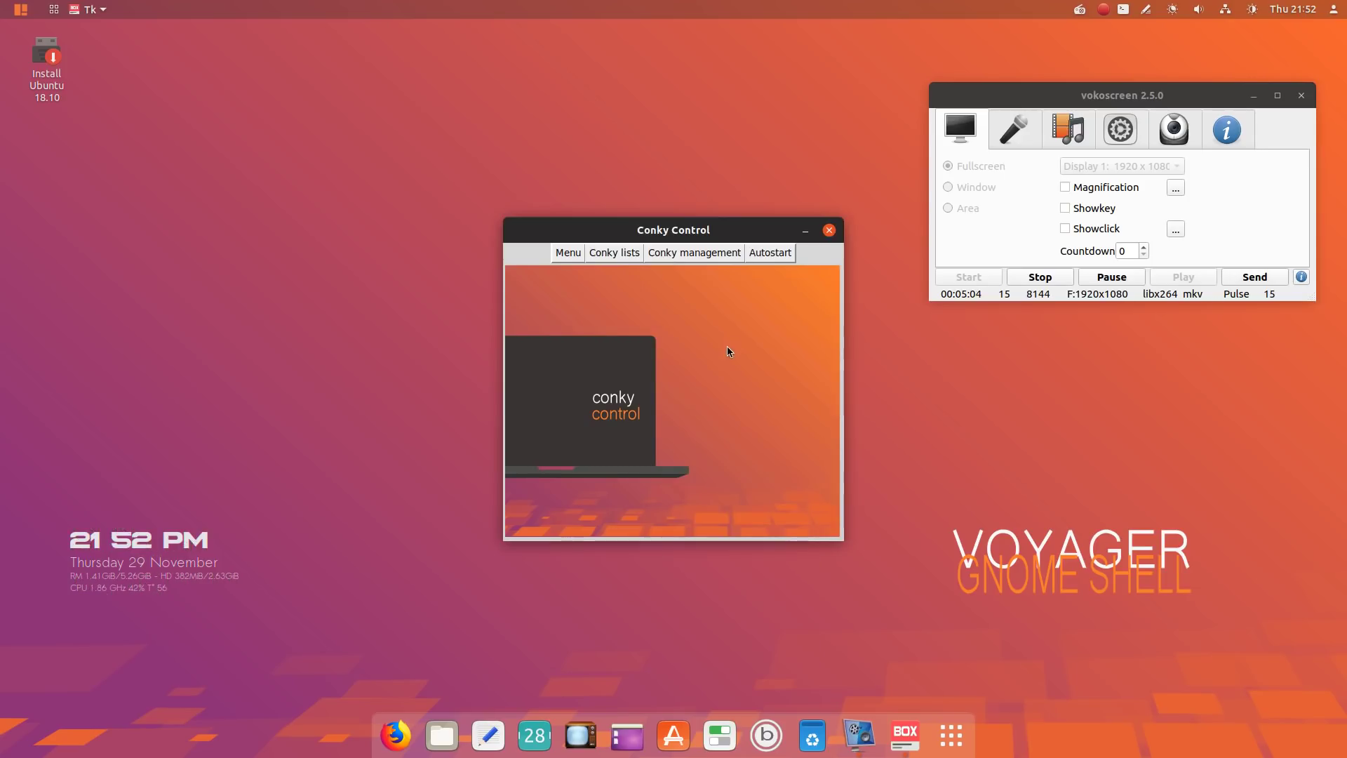
{"action": "left_click", "coordinate": [719, 257]}
{"action": "left_click", "coordinate": [719, 256]}
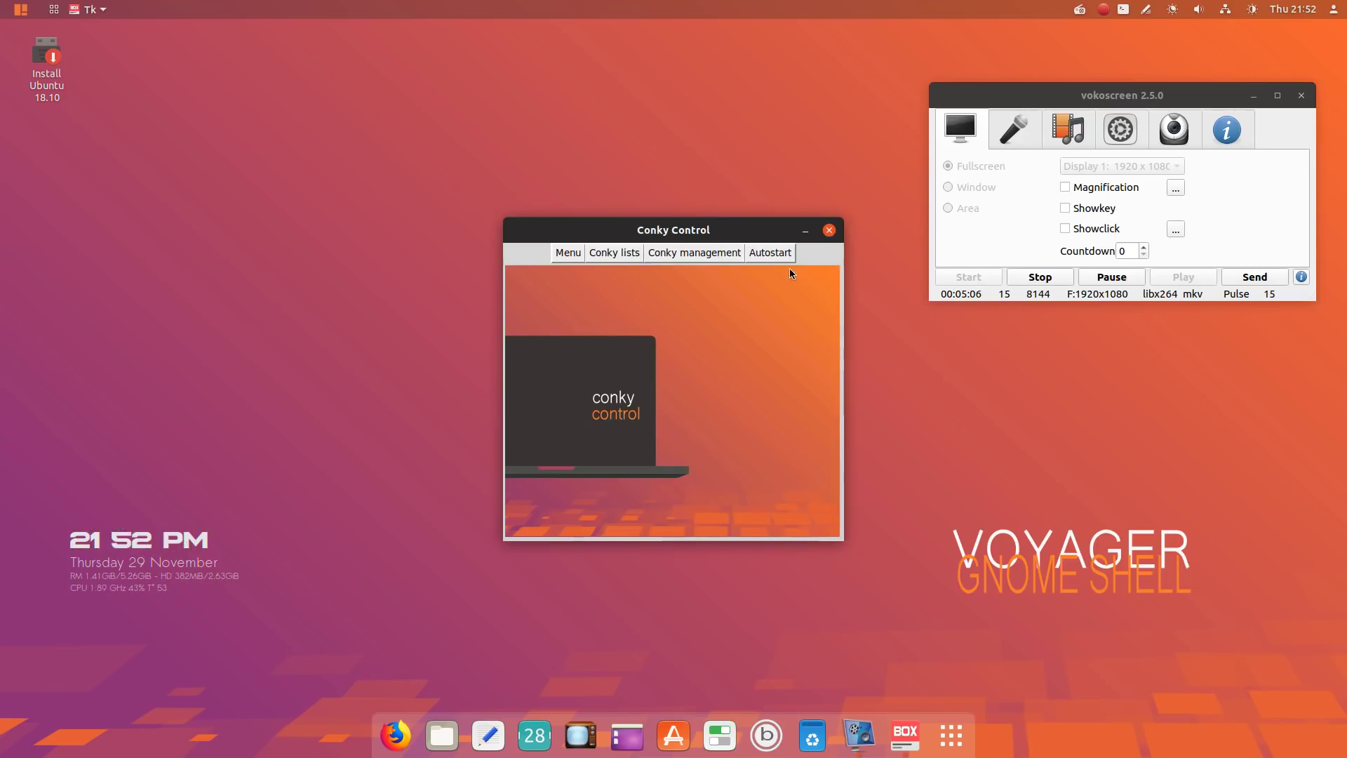
{"action": "left_click", "coordinate": [829, 230]}
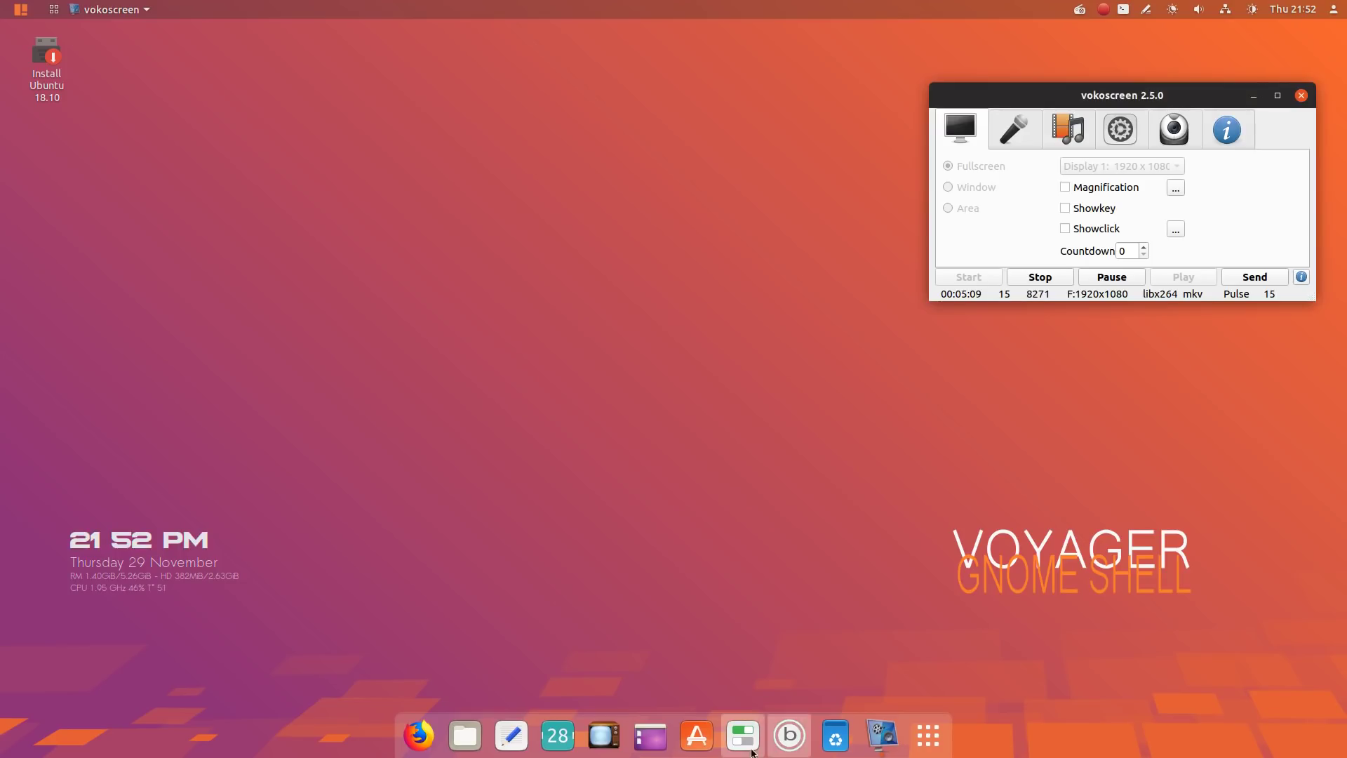
- Launch GNOME Tweaks and turn on the Trash icon in Desktop settings
{"action": "left_click", "coordinate": [742, 735]}
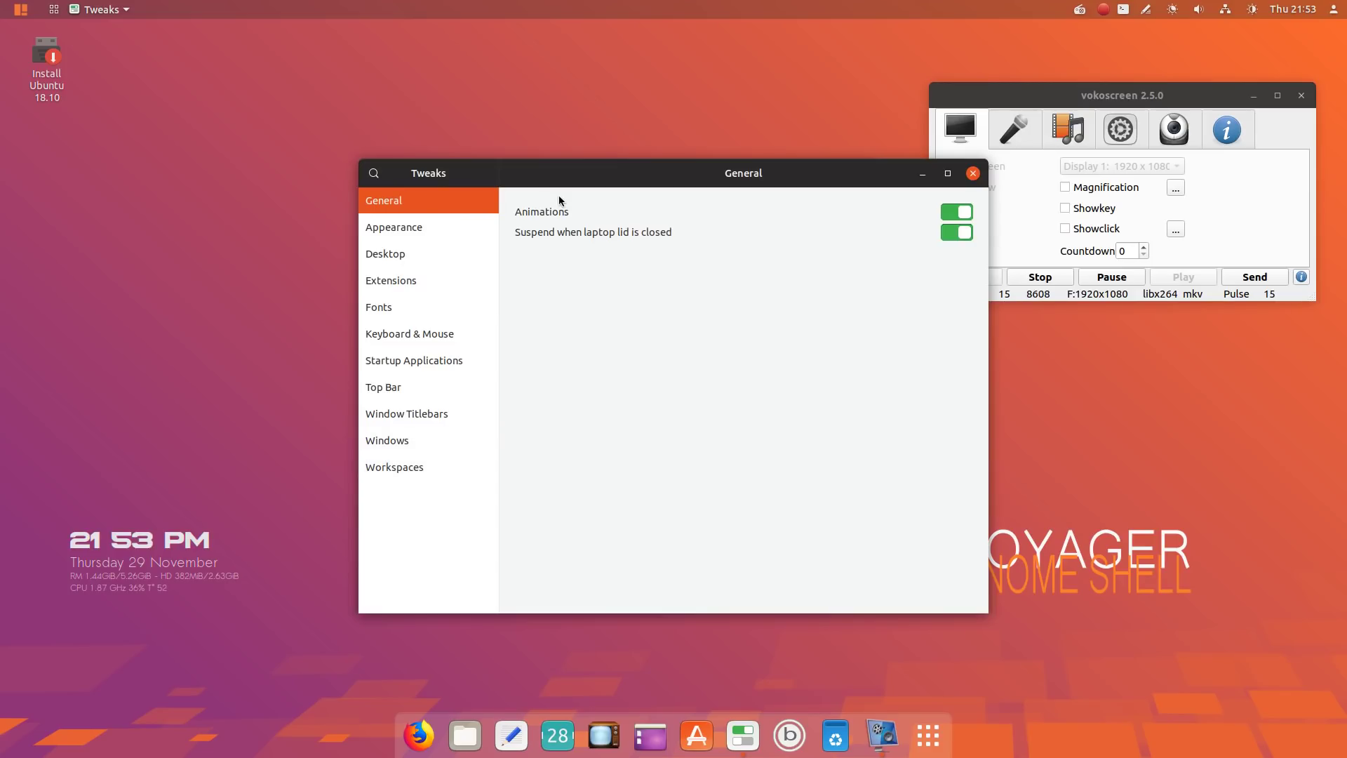
{"action": "left_click", "coordinate": [414, 225]}
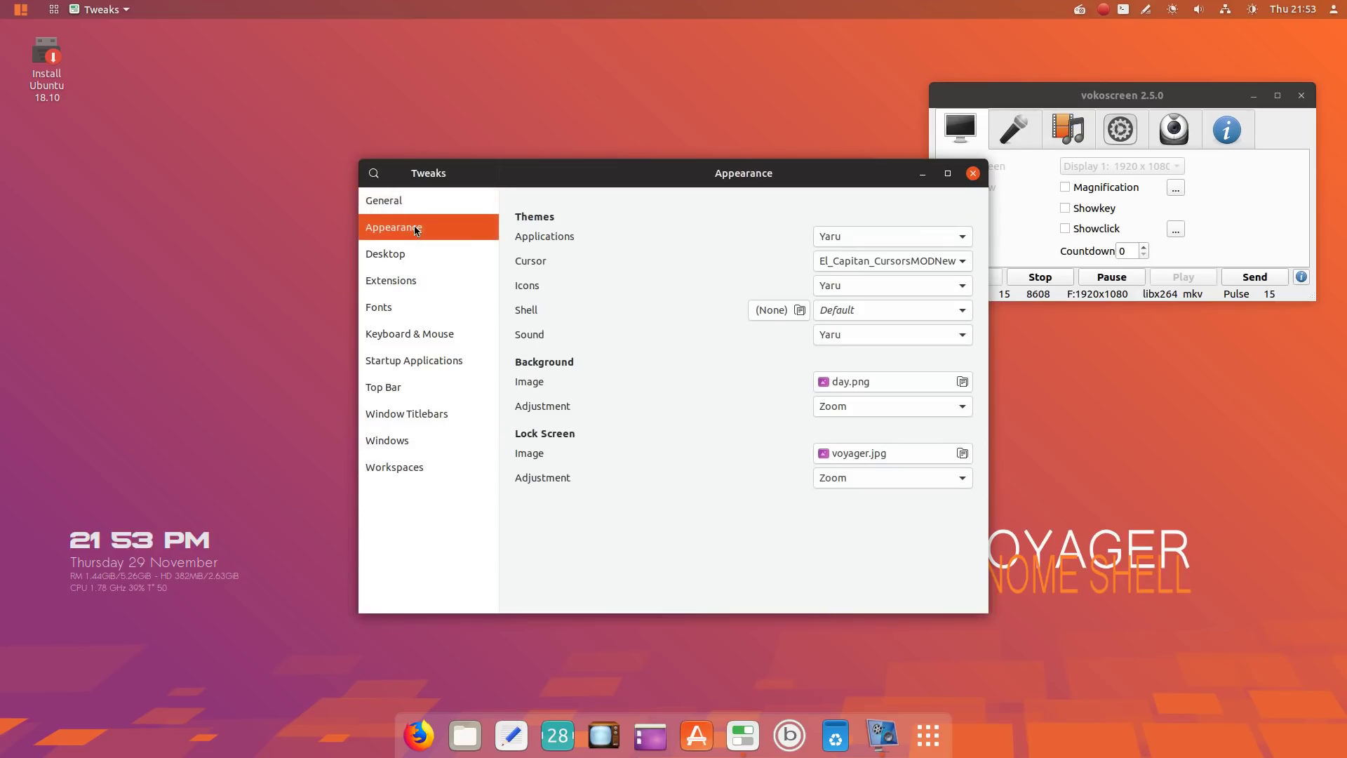
{"action": "left_click", "coordinate": [409, 249]}
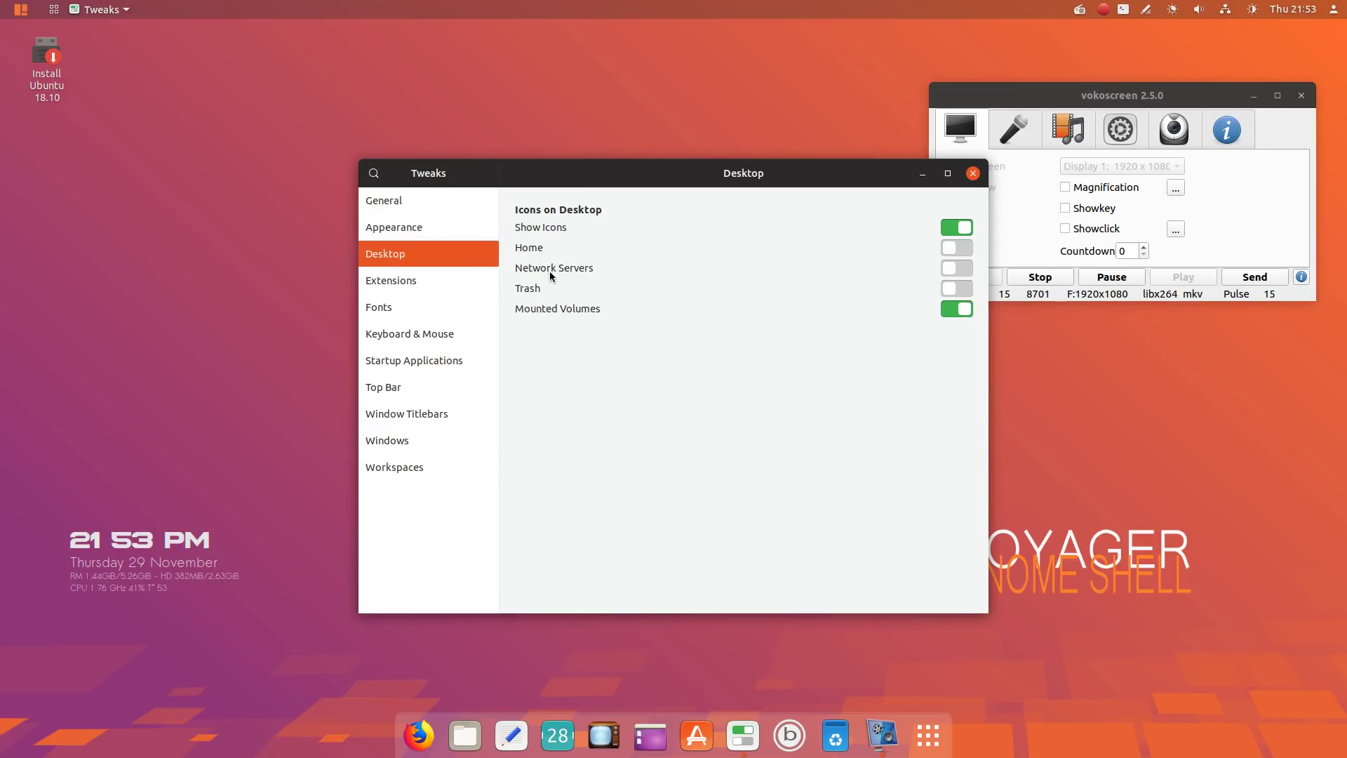
{"action": "left_click", "coordinate": [955, 288]}
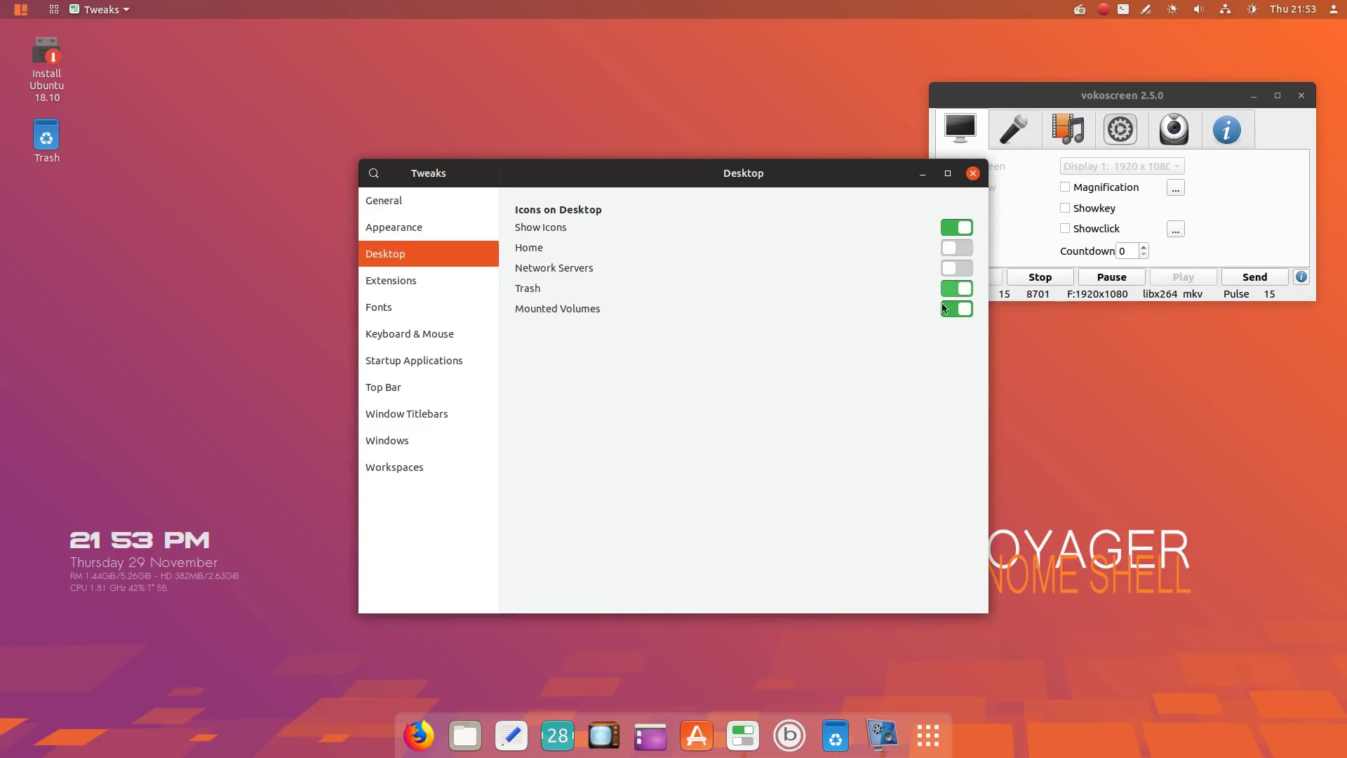
- Browse the Extensions and Fonts pages in Tweaks, then close it
{"action": "left_click", "coordinate": [430, 288]}
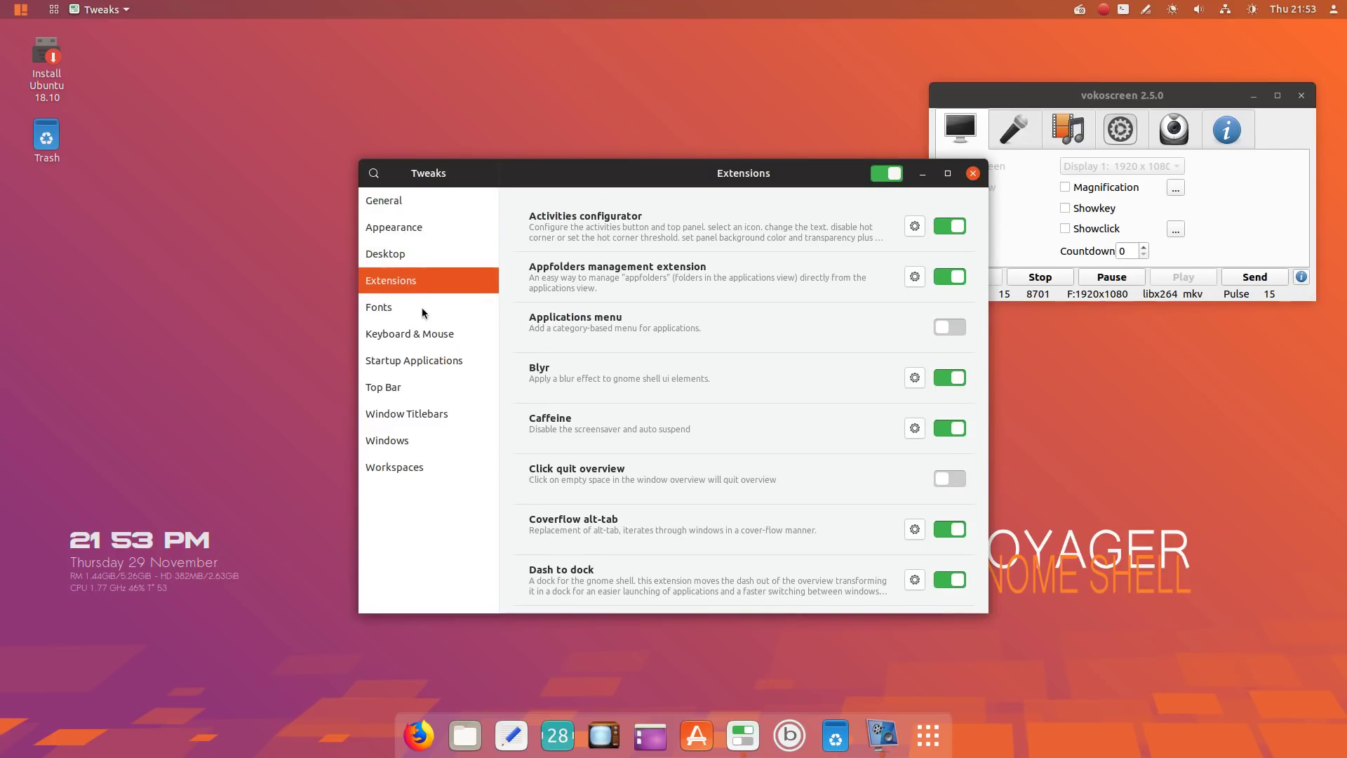
{"action": "left_click", "coordinate": [424, 311]}
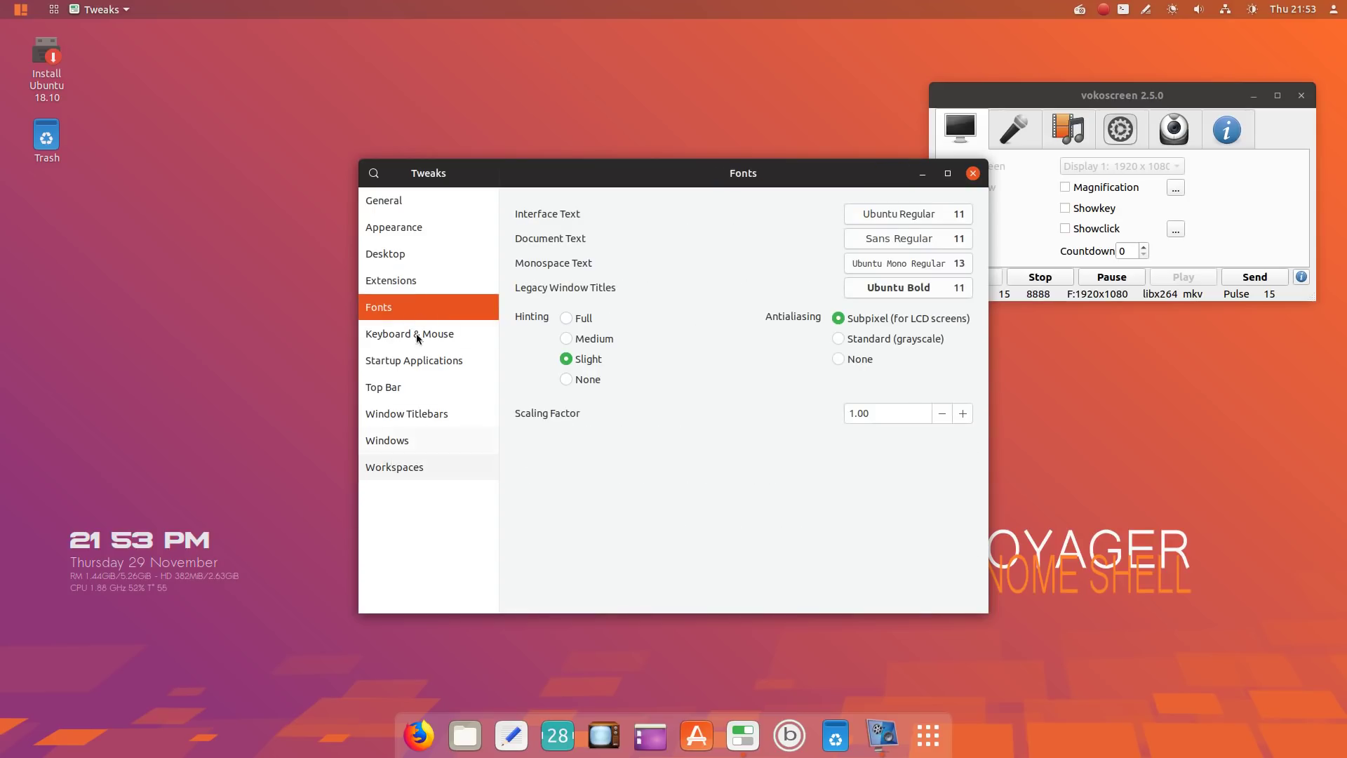
{"action": "left_click", "coordinate": [419, 281]}
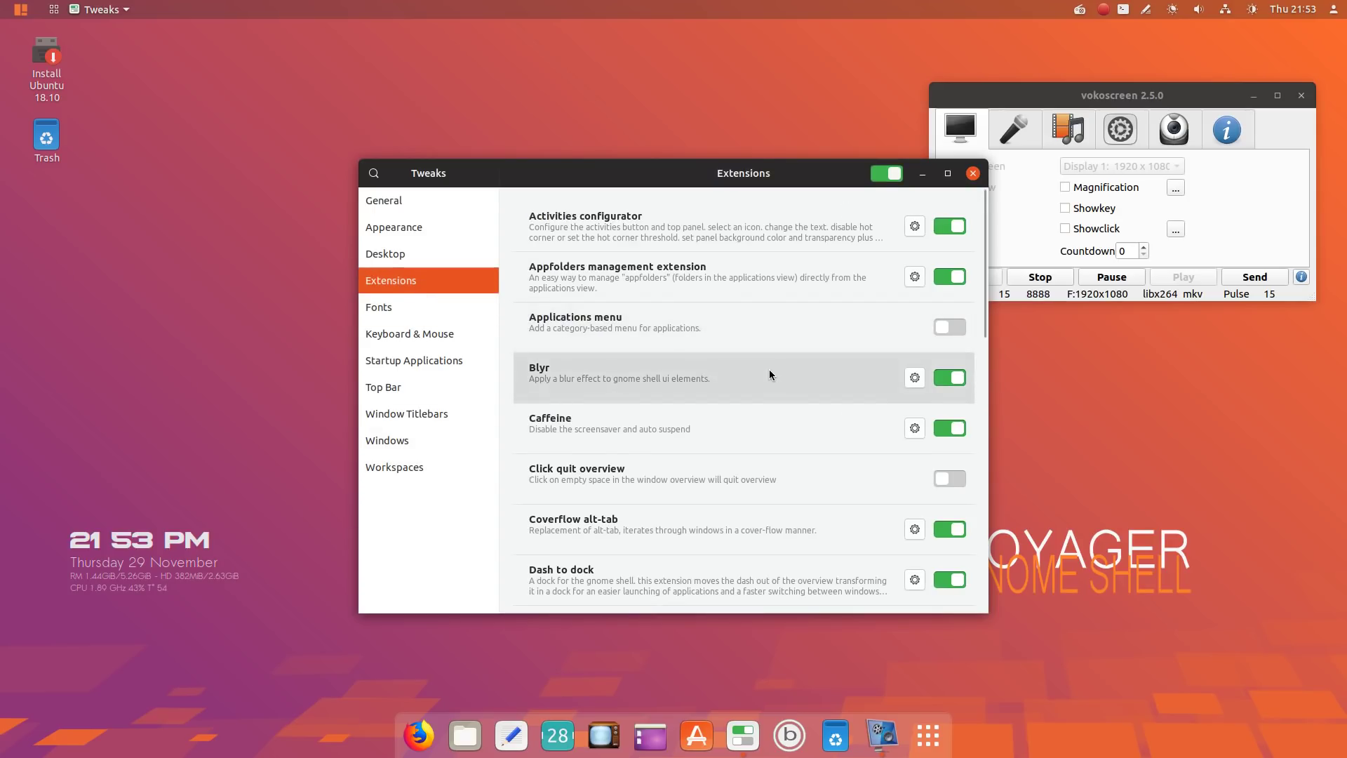
{"action": "scroll", "coordinate": [769, 369], "scroll_direction": "down", "scroll_amount": 6}
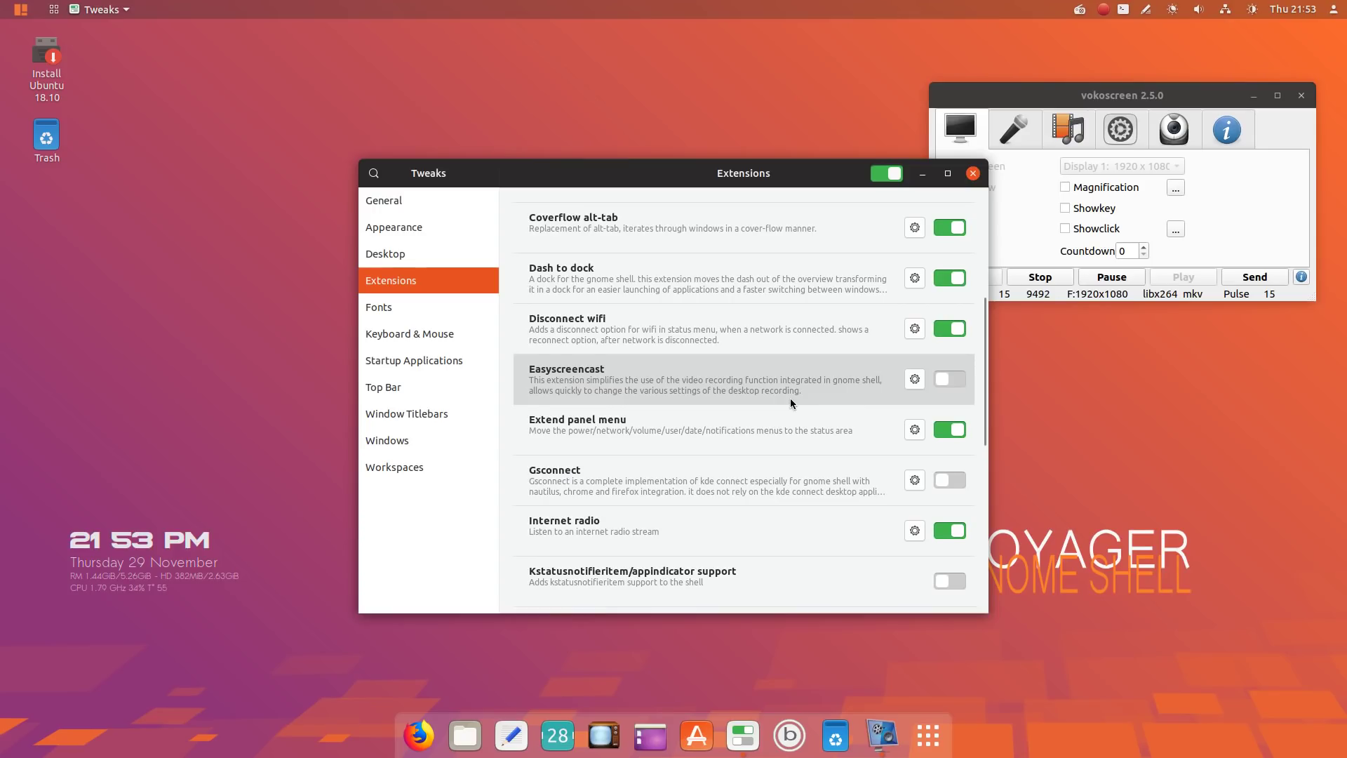
{"action": "scroll", "coordinate": [790, 400], "scroll_direction": "down", "scroll_amount": 5}
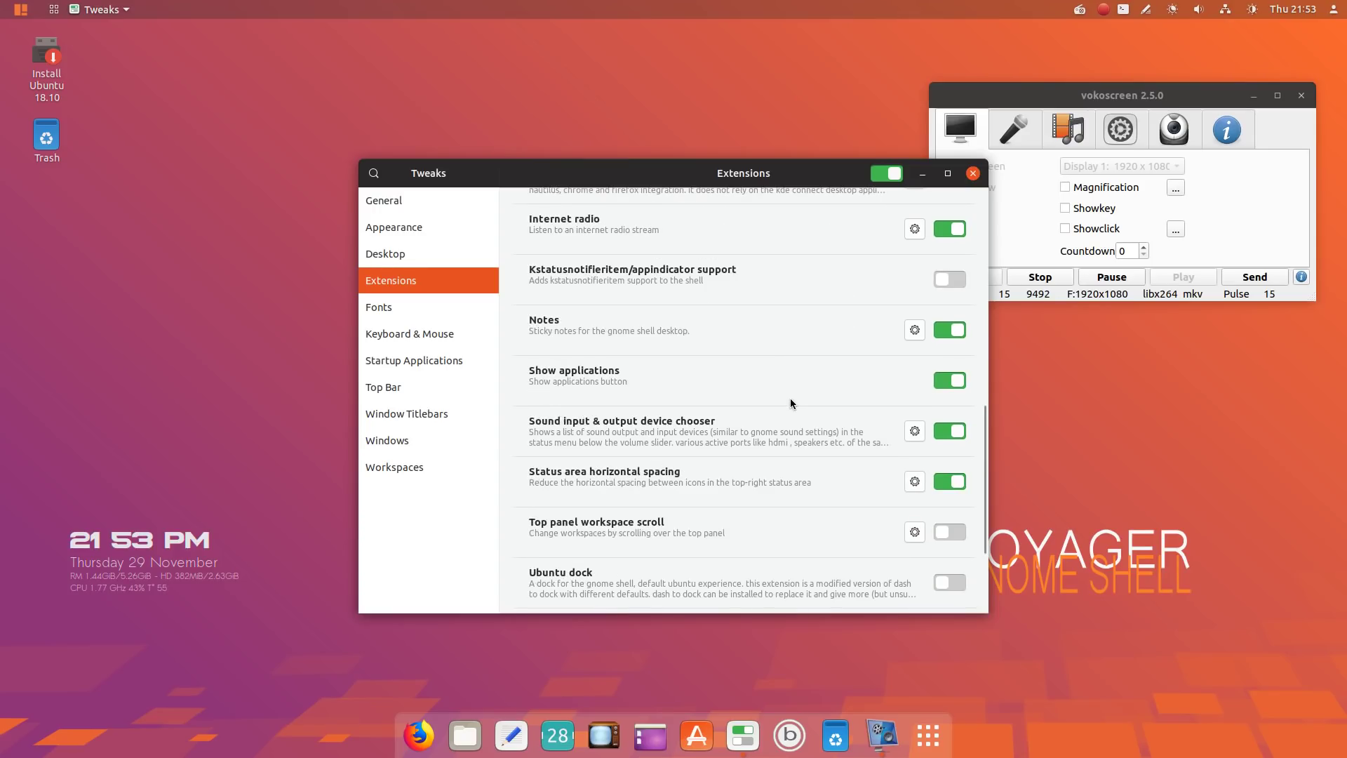
{"action": "left_click", "coordinate": [973, 173]}
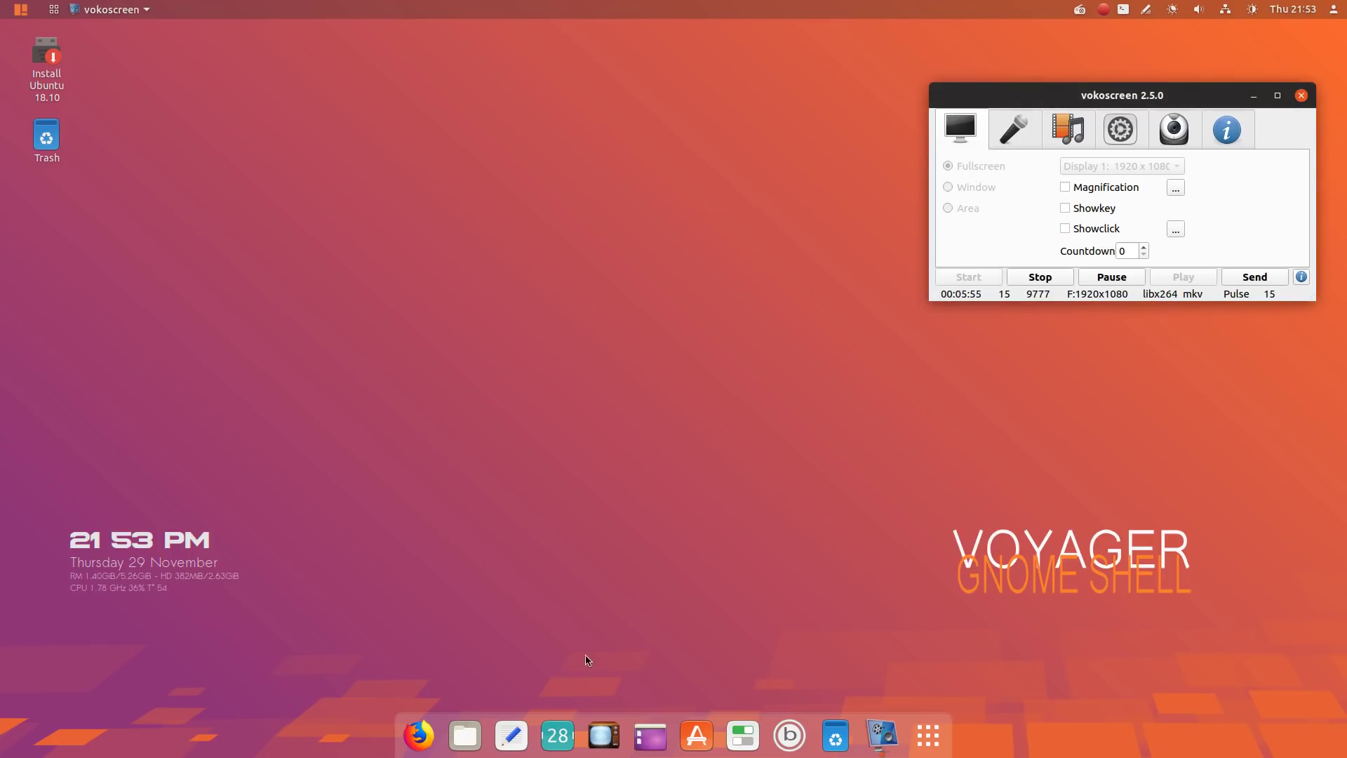
{"action": "left_click", "coordinate": [692, 744]}
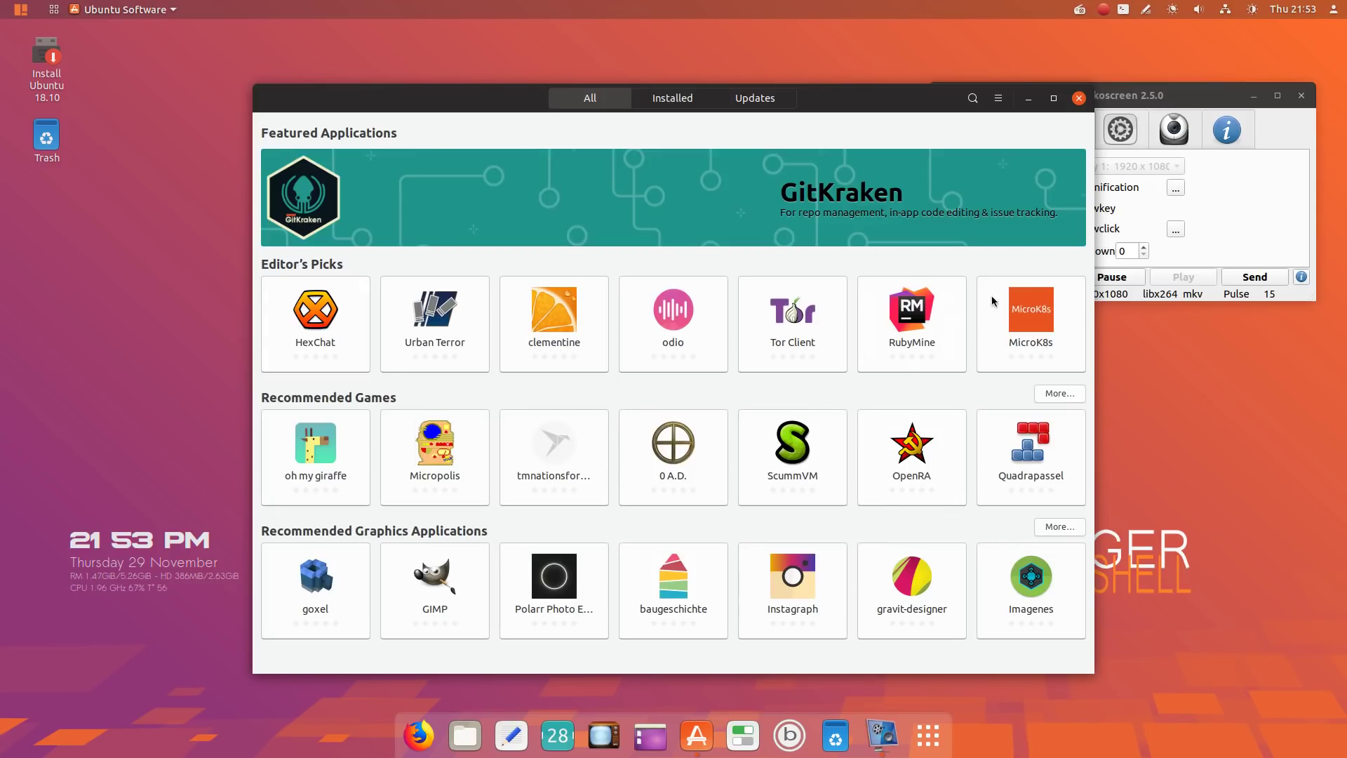
{"action": "left_click", "coordinate": [1079, 98]}
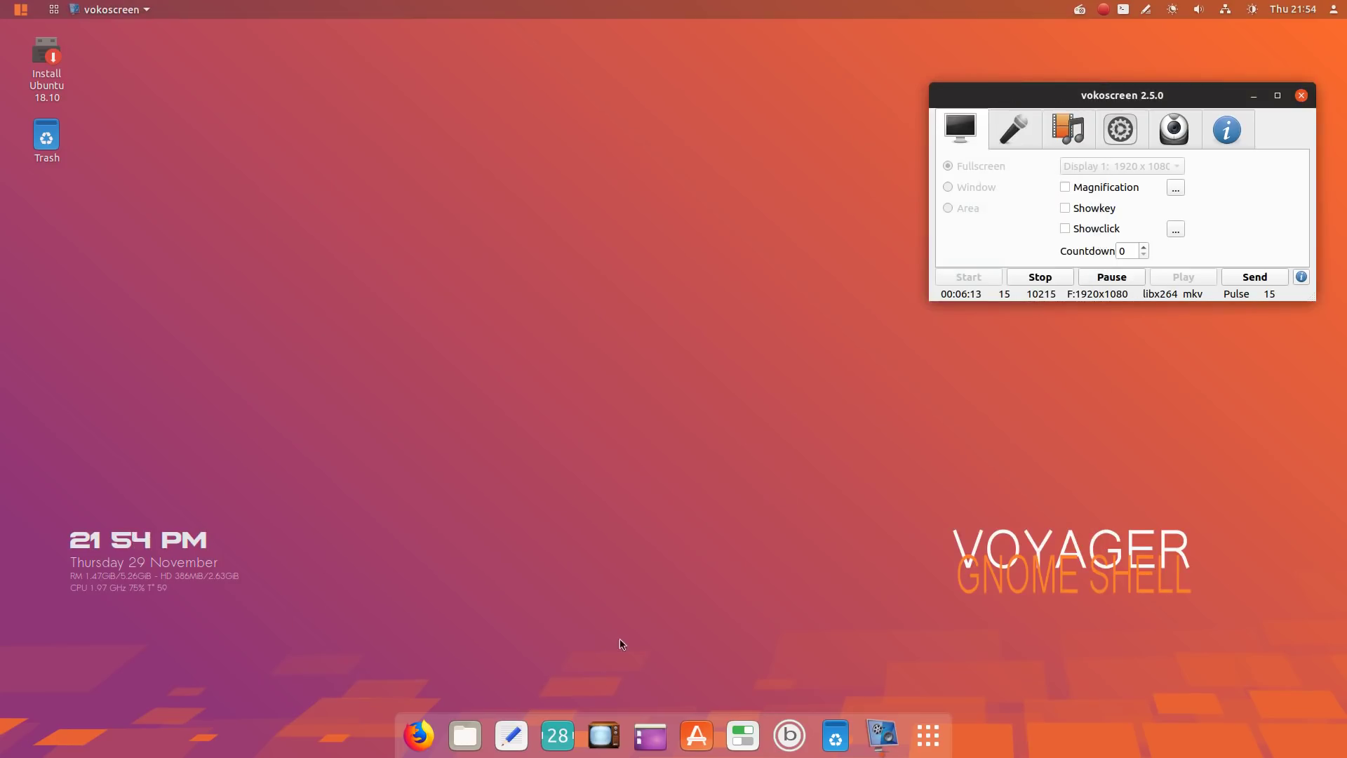
{"action": "left_click", "coordinate": [551, 743]}
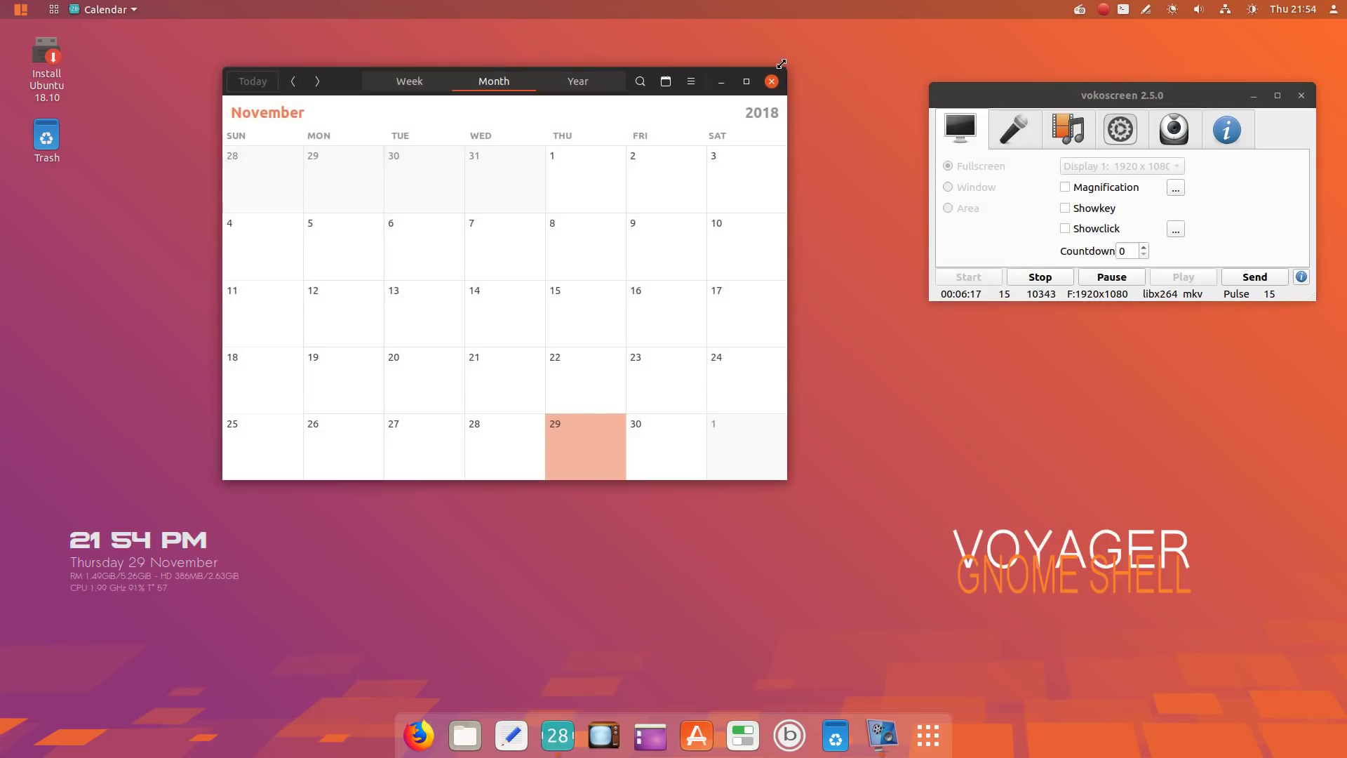
{"action": "left_click", "coordinate": [769, 84]}
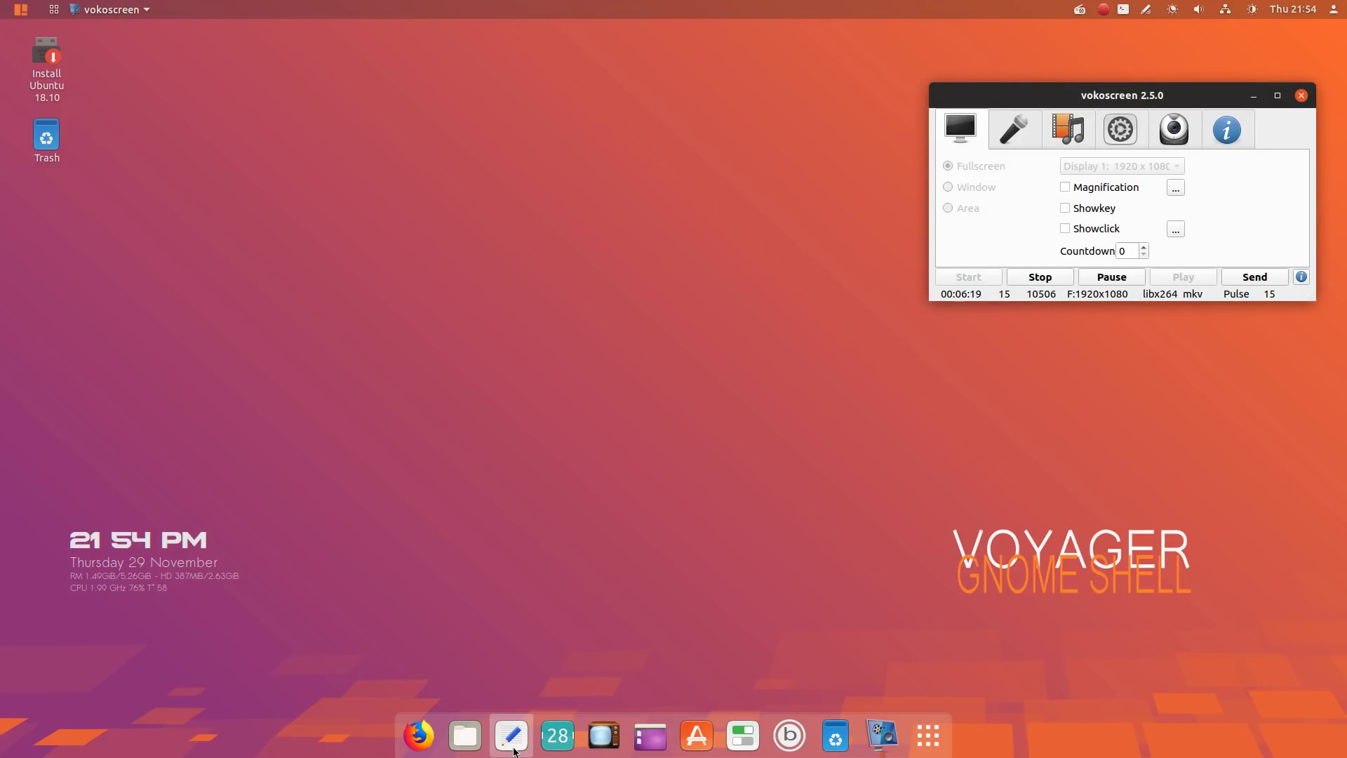